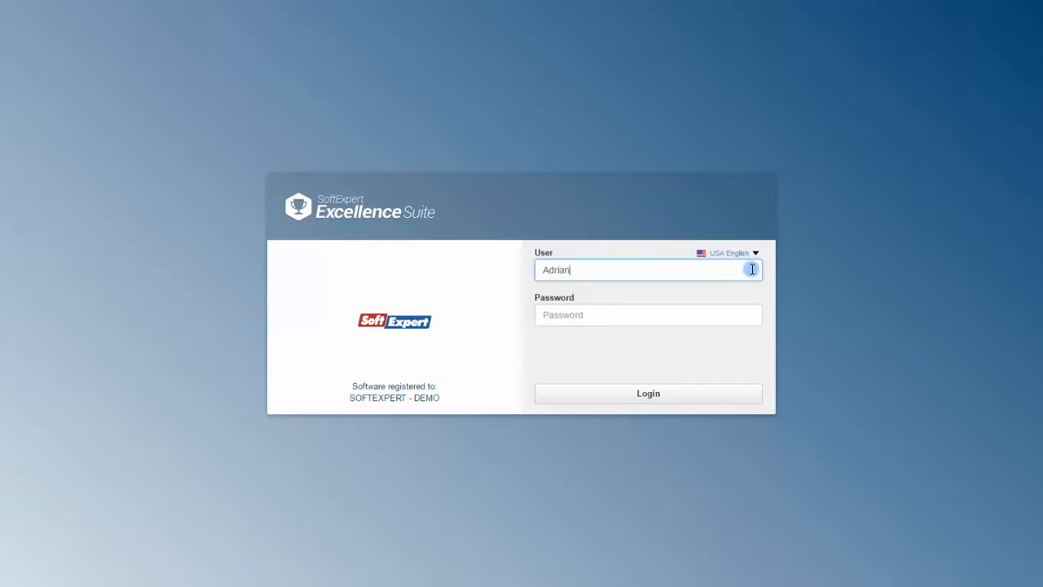
- Sign in and open the Request type (SR016) configuration under Components > Request > Configuration
{"action": "left_click", "coordinate": [752, 315]}
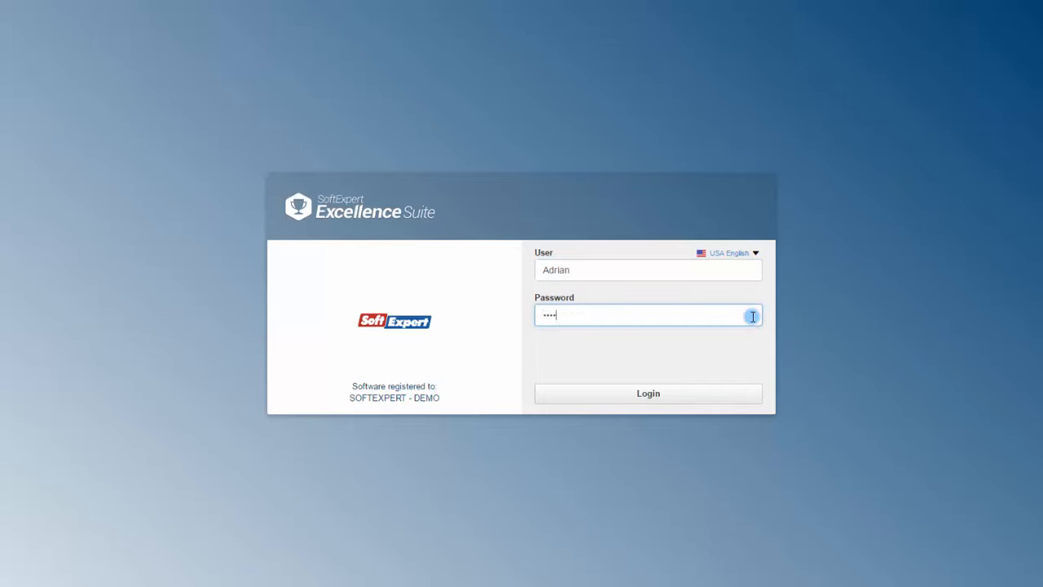
{"action": "left_click", "coordinate": [741, 395]}
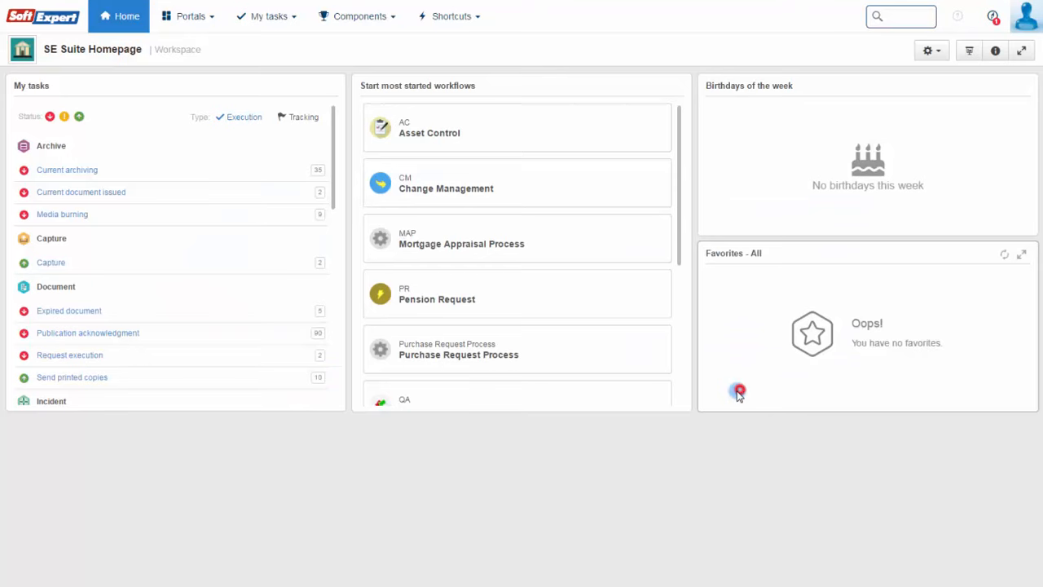
{"action": "left_click", "coordinate": [361, 25]}
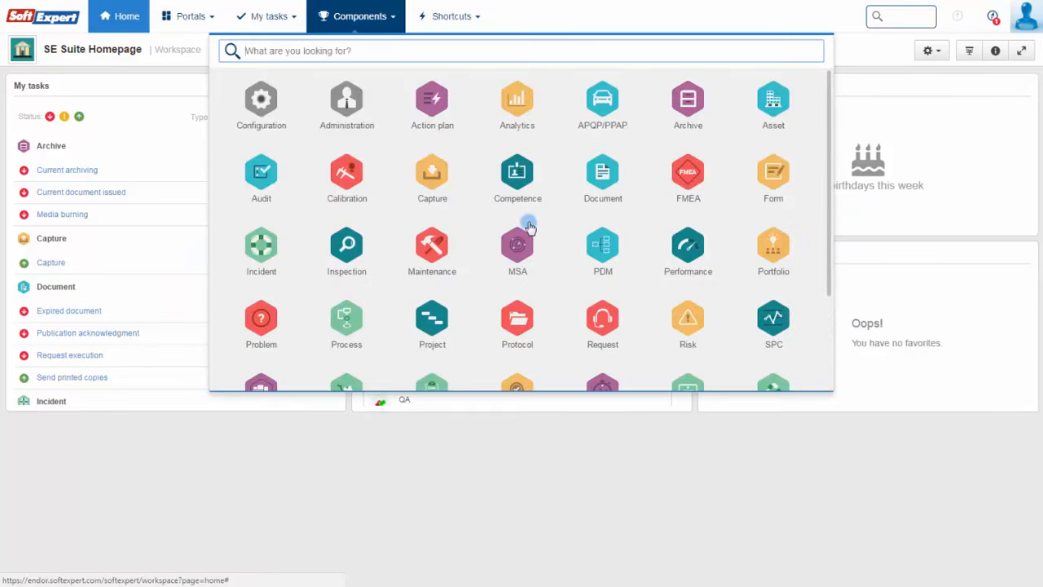
{"action": "left_click", "coordinate": [602, 320]}
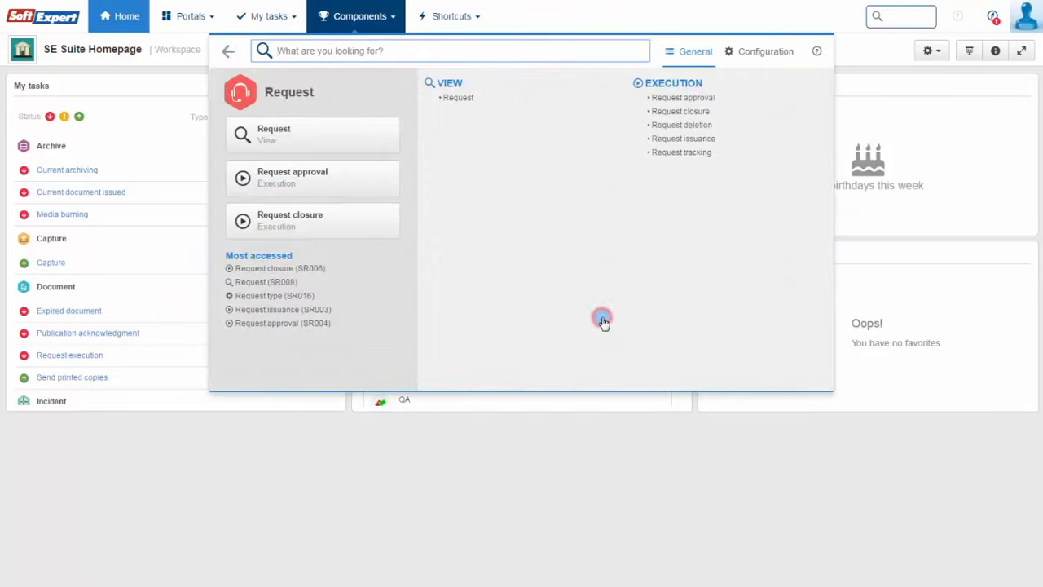
{"action": "left_click", "coordinate": [763, 51]}
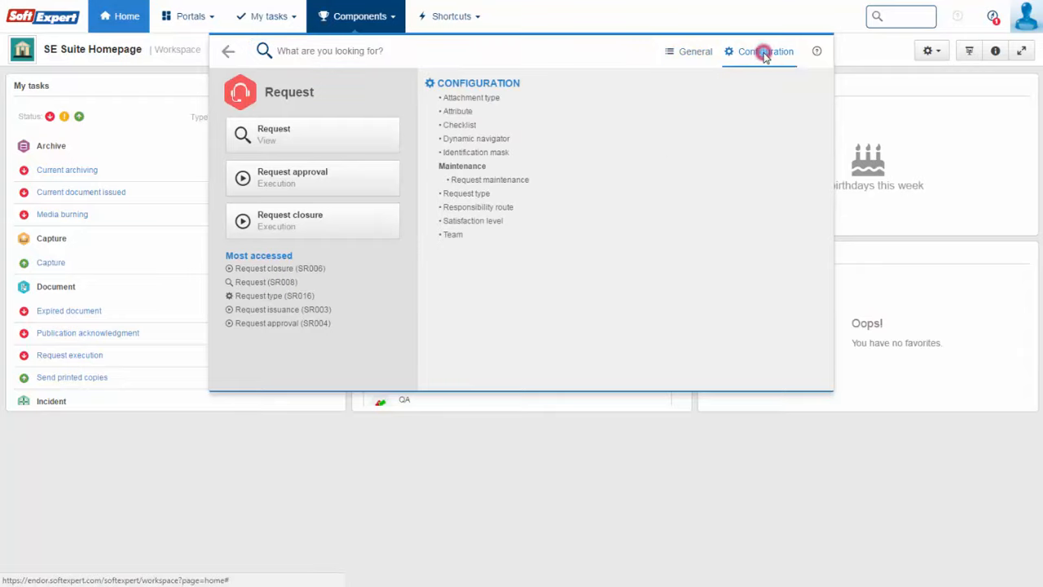
{"action": "left_click", "coordinate": [479, 194]}
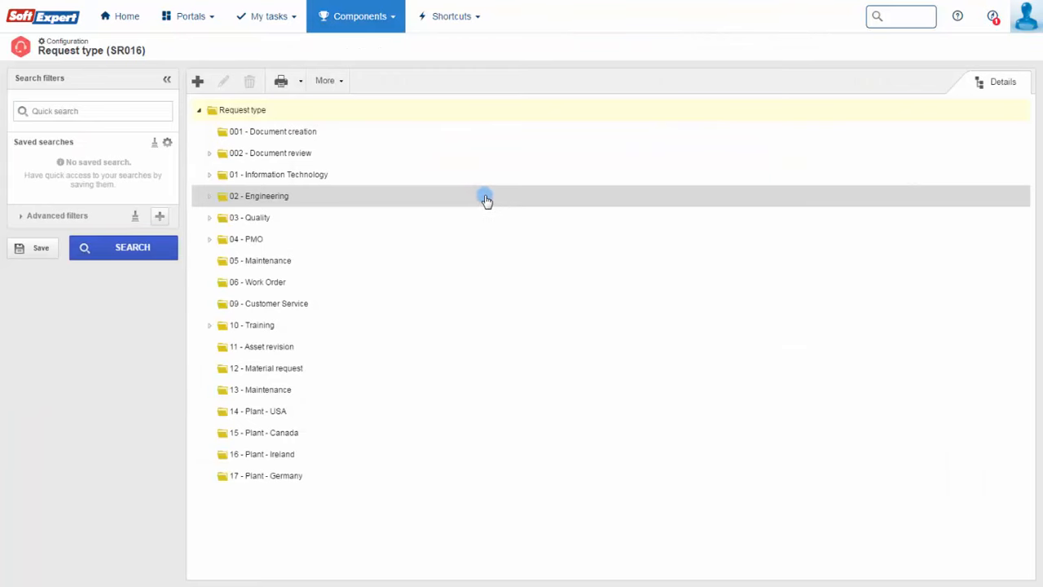
- Expand the 002 - Document review, 01 - Information Technology and 1.1 - Employees folders
{"action": "left_click", "coordinate": [208, 153]}
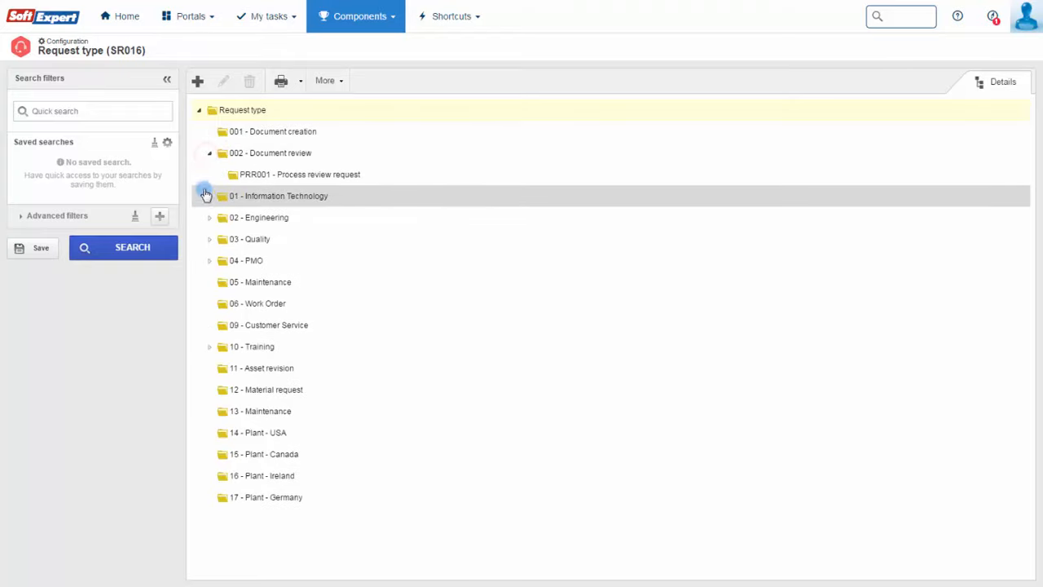
{"action": "left_click", "coordinate": [208, 197]}
{"action": "left_click", "coordinate": [217, 219]}
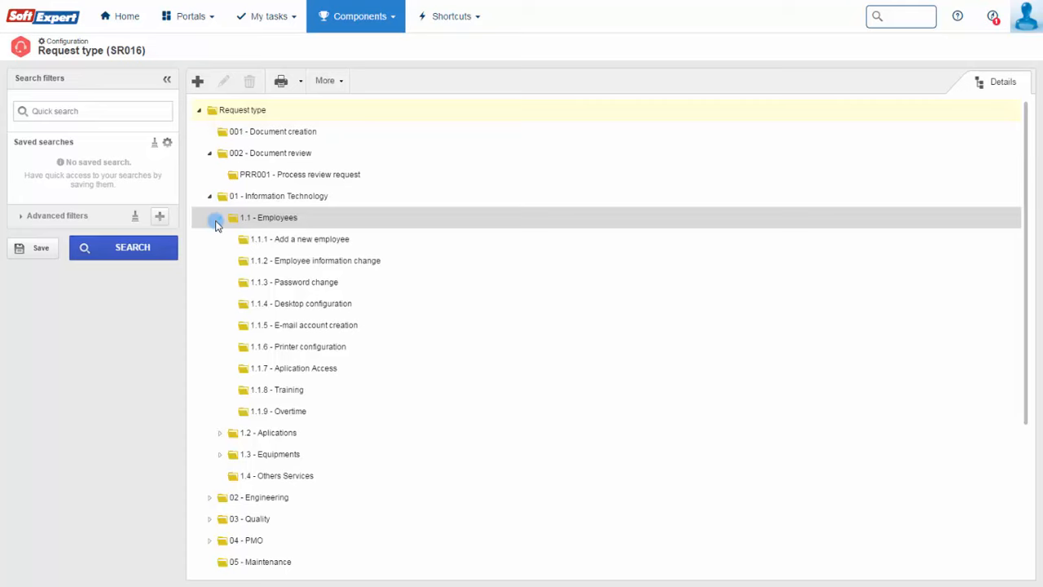
- Create request type 'Plant - USA' with issue checklist CL01, object type Document and operation Creation
{"action": "left_click", "coordinate": [198, 84]}
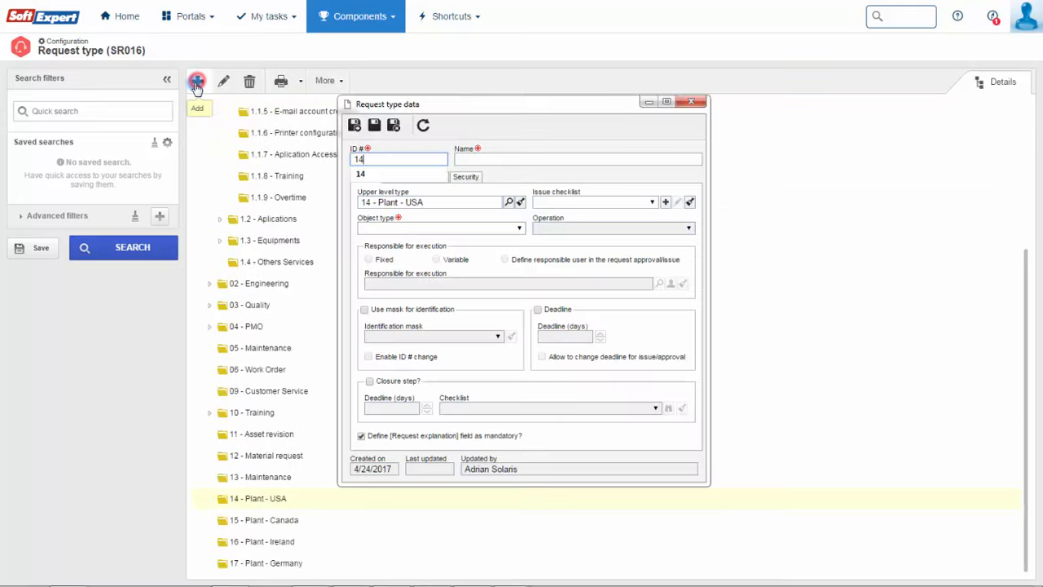
{"action": "type", "text": "Plant - USA"}
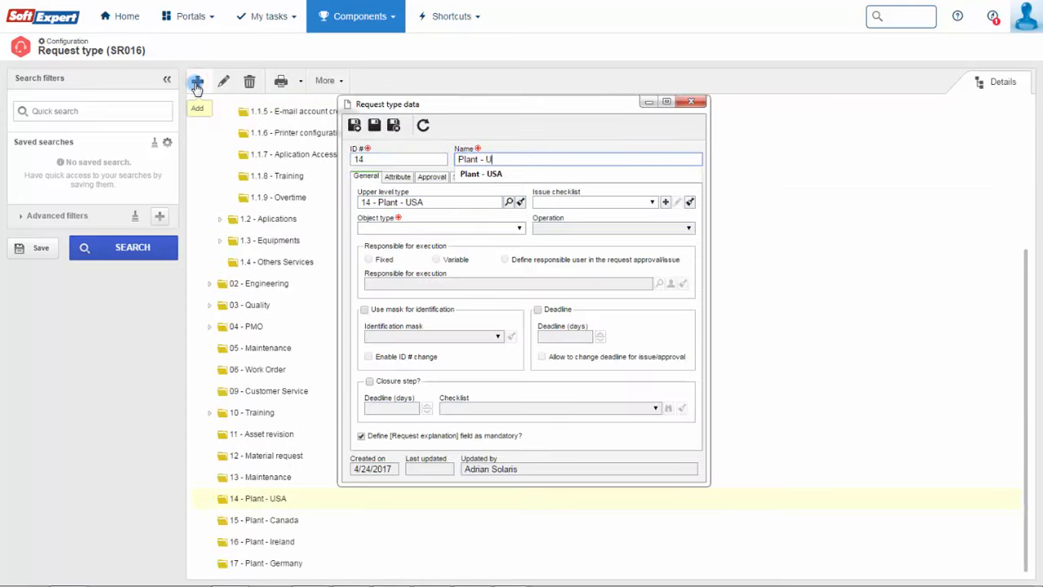
{"action": "left_click", "coordinate": [651, 204]}
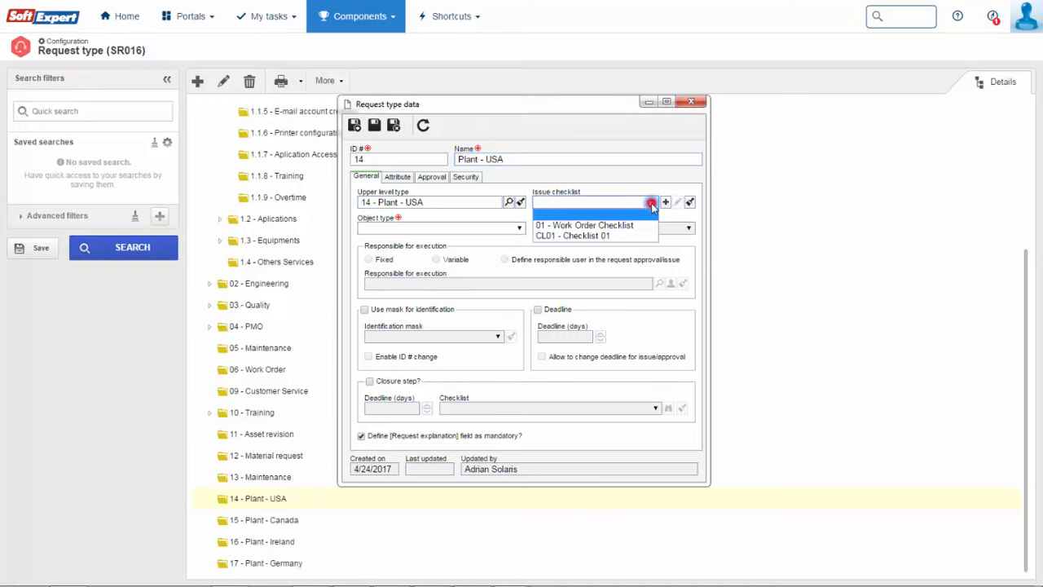
{"action": "left_click", "coordinate": [619, 236]}
{"action": "left_click", "coordinate": [519, 229]}
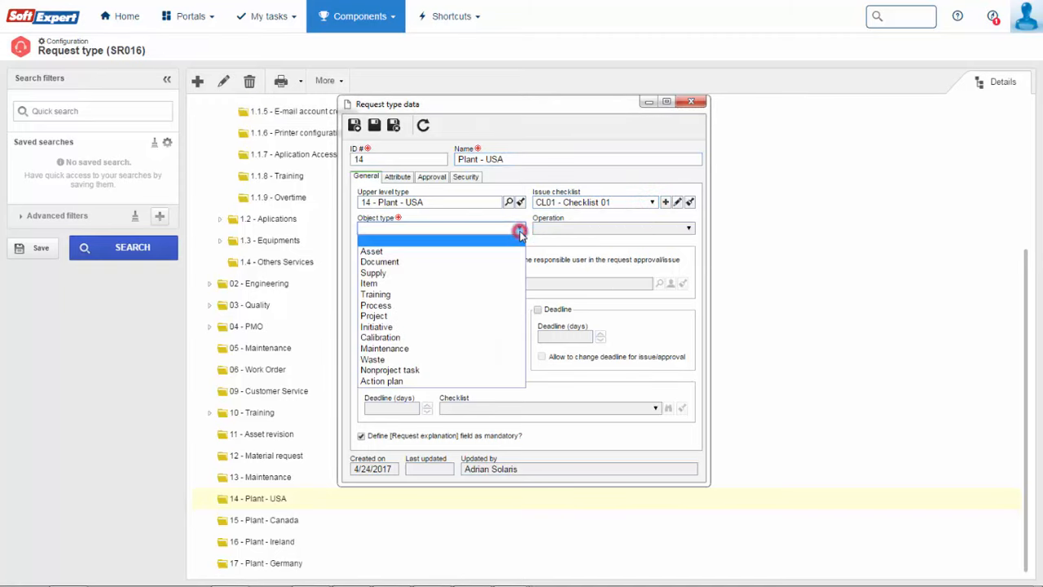
{"action": "left_click", "coordinate": [472, 262]}
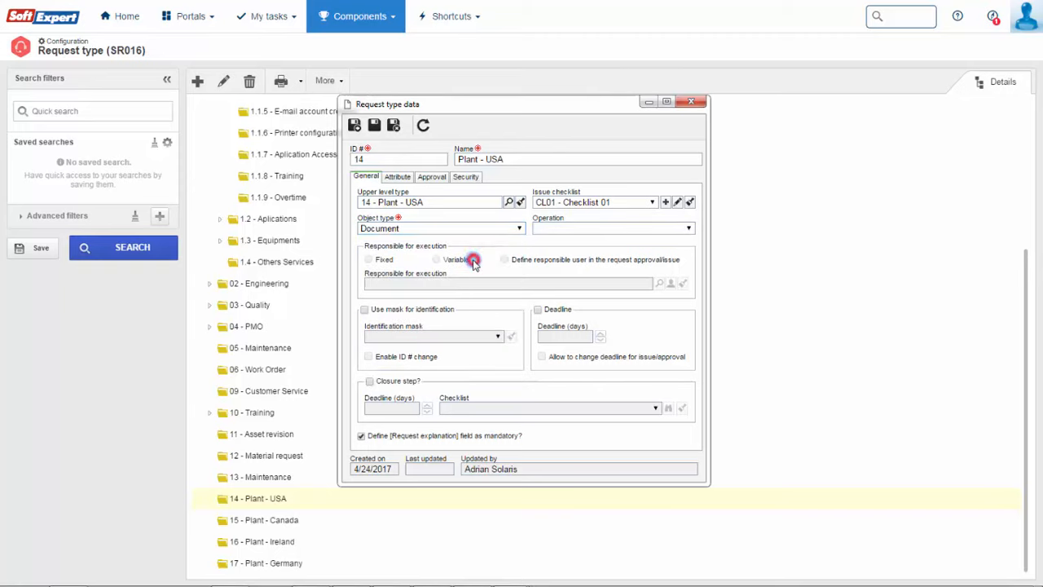
{"action": "left_click", "coordinate": [687, 230]}
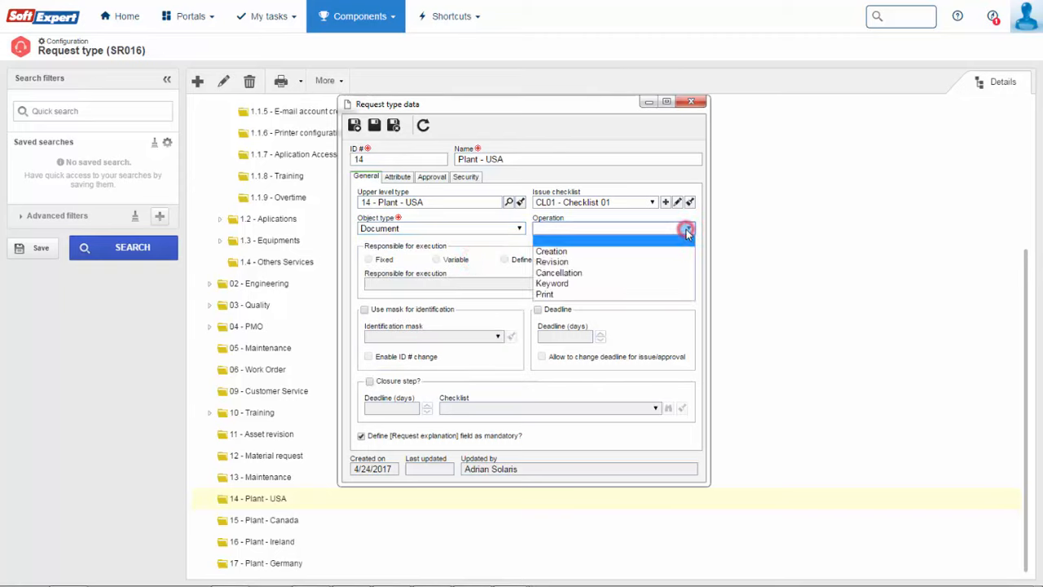
{"action": "left_click", "coordinate": [638, 248]}
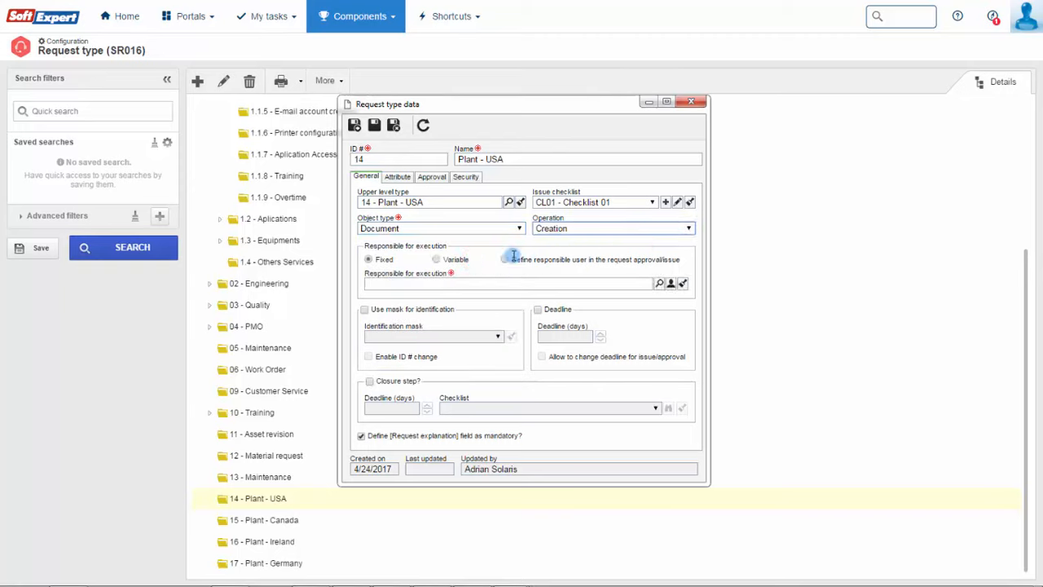
- Enable responsible-at-approval, a deadline and a closure step using checklist CL01 - Checklist 01
{"action": "left_click", "coordinate": [504, 260]}
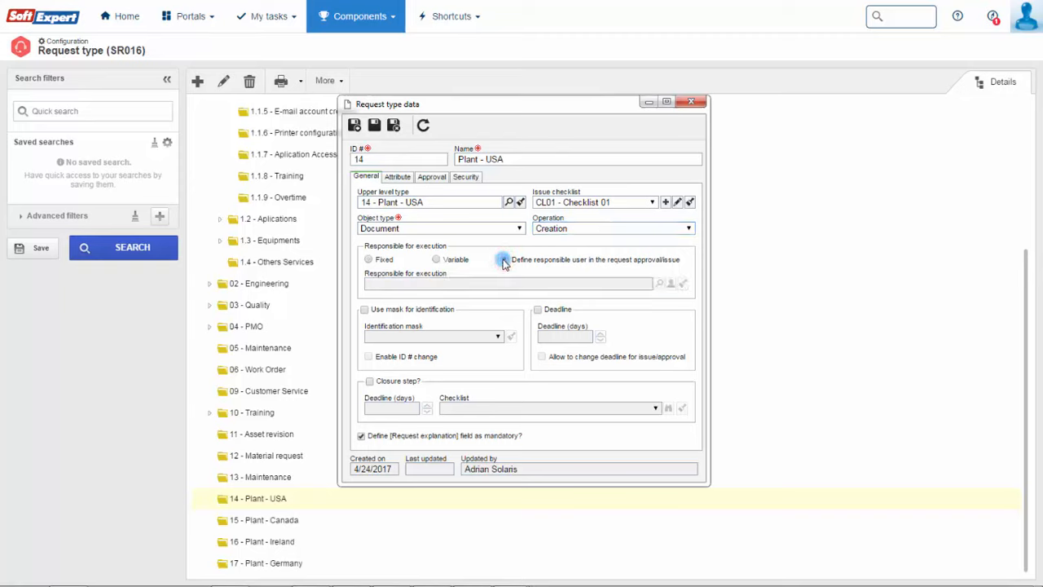
{"action": "left_click", "coordinate": [538, 309]}
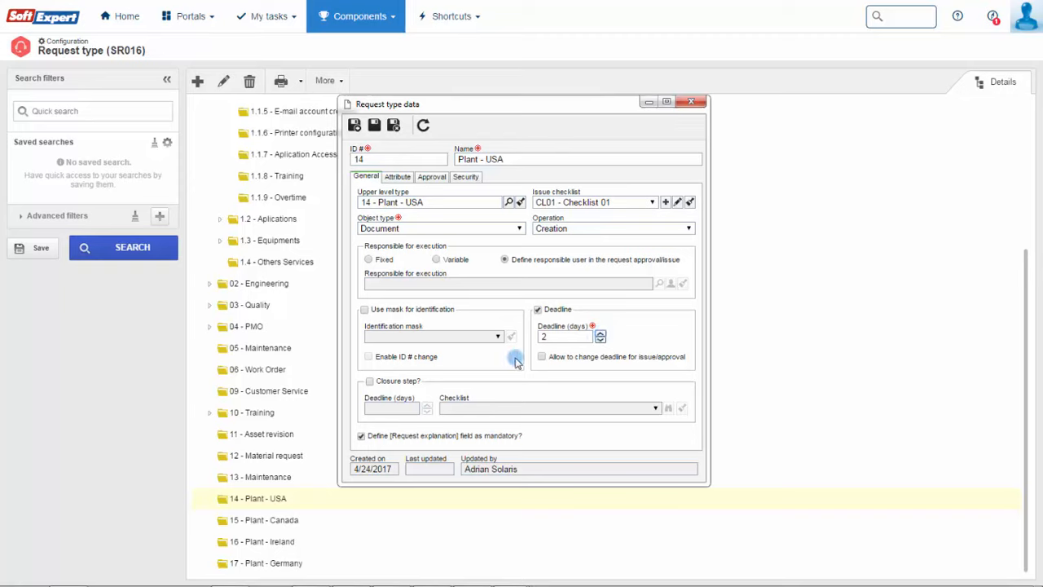
{"action": "left_click", "coordinate": [369, 382]}
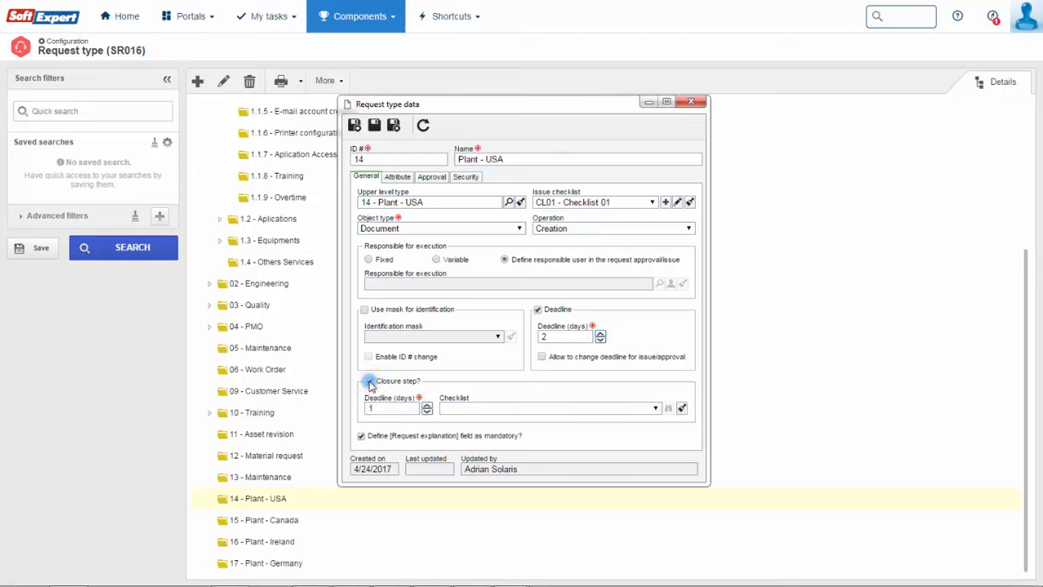
{"action": "left_click", "coordinate": [654, 407]}
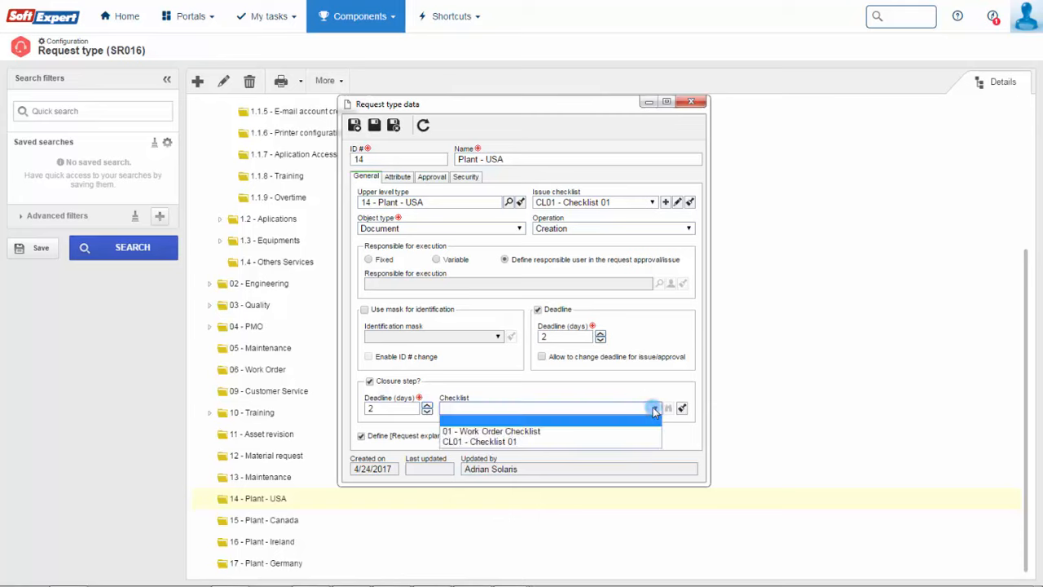
{"action": "left_click", "coordinate": [652, 441]}
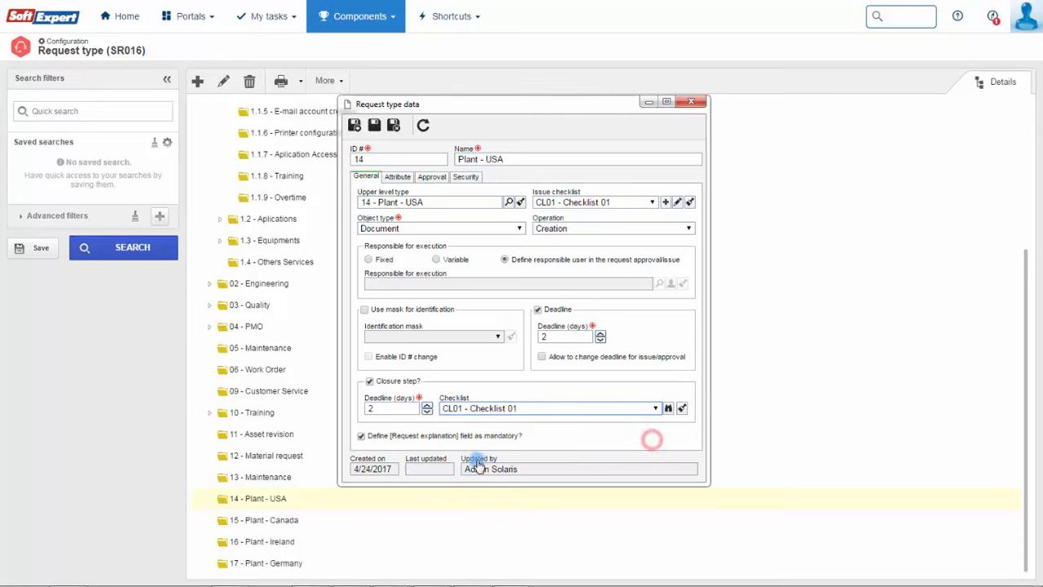
{"action": "left_click", "coordinate": [361, 438]}
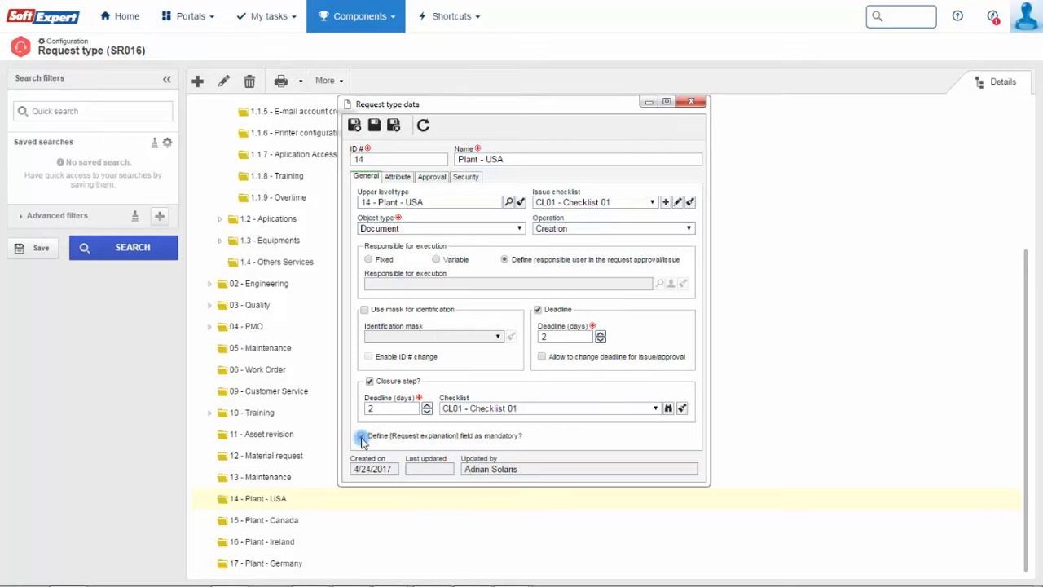
{"action": "left_click", "coordinate": [362, 438]}
- Search for the Priority attribute and add it to the Plant - USA attribute list
{"action": "left_click", "coordinate": [408, 178]}
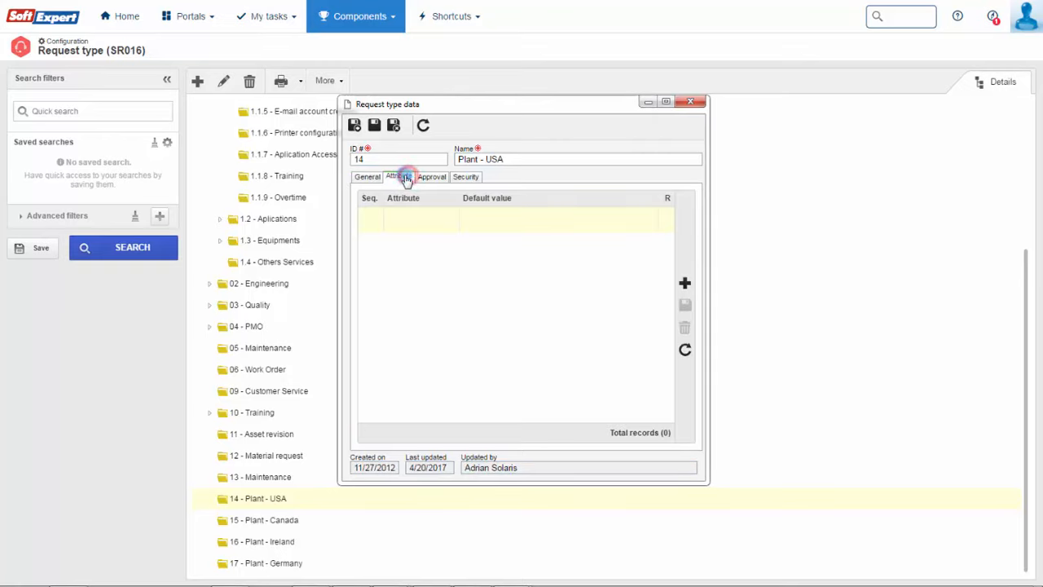
{"action": "left_click", "coordinate": [684, 284]}
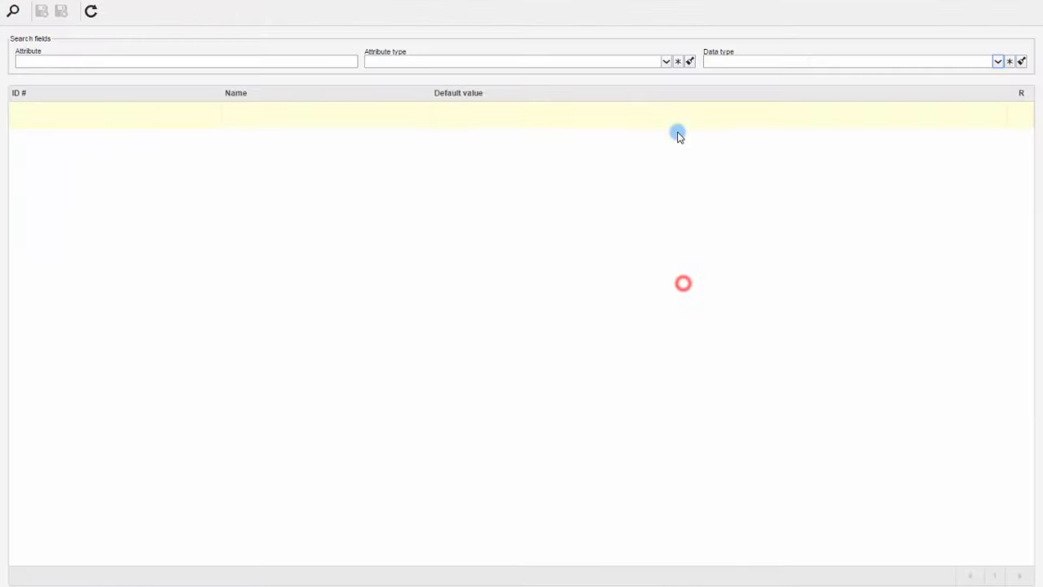
{"action": "left_click", "coordinate": [666, 63]}
{"action": "left_click", "coordinate": [666, 63]}
{"action": "left_click", "coordinate": [997, 62]}
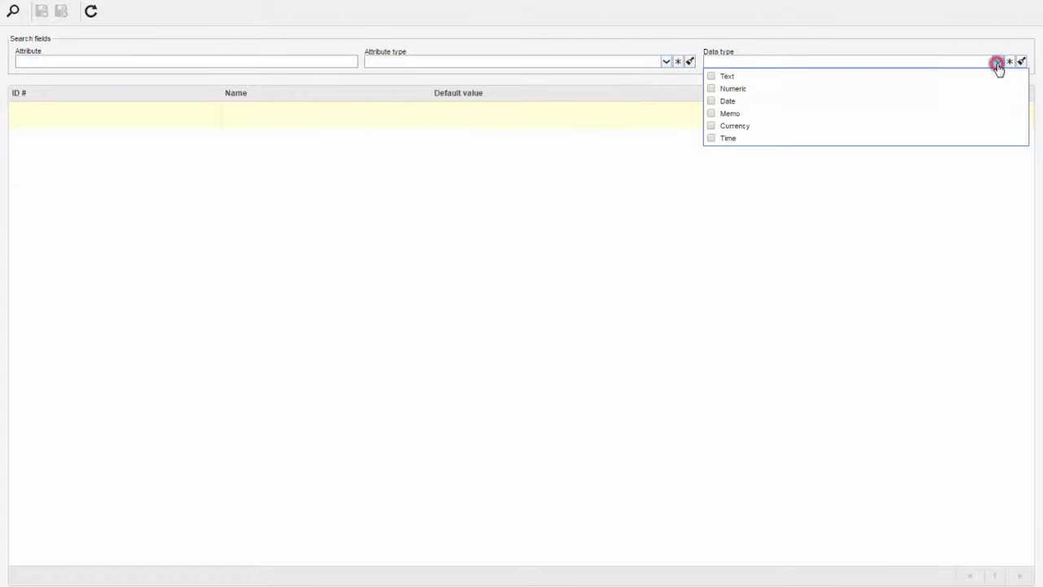
{"action": "left_click", "coordinate": [997, 62]}
{"action": "left_click", "coordinate": [350, 63]}
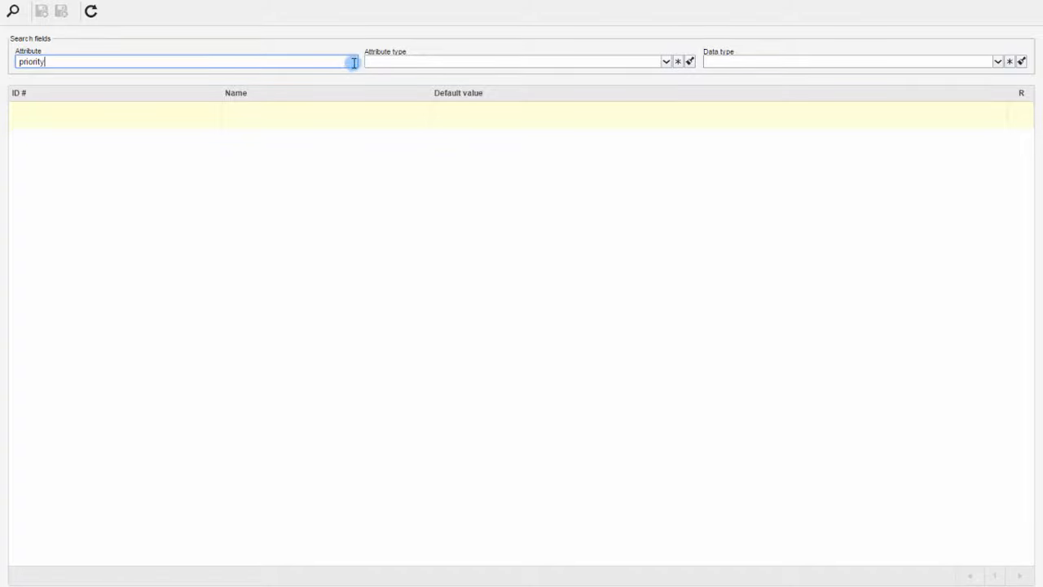
{"action": "left_click", "coordinate": [13, 10]}
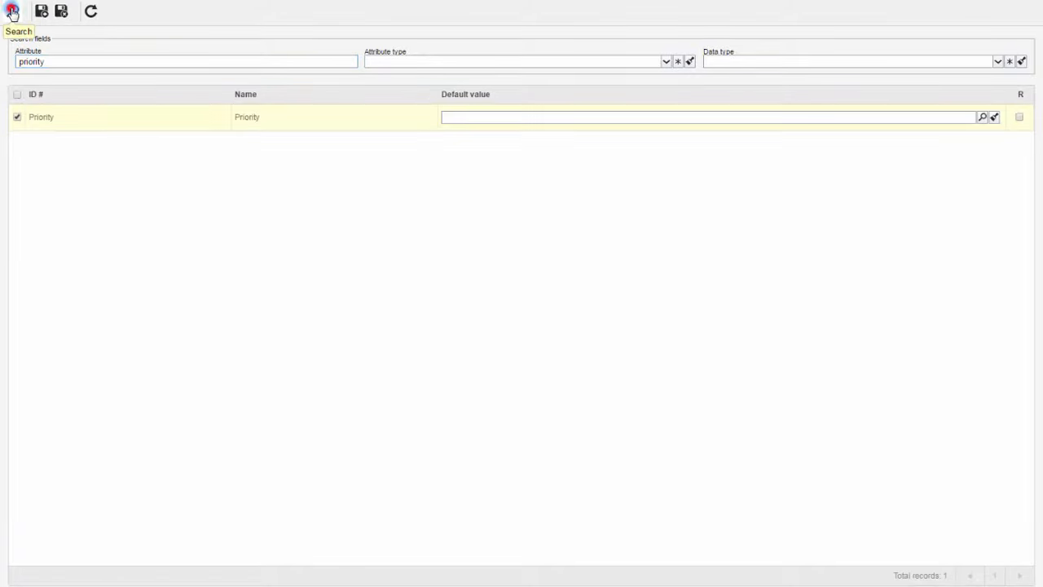
{"action": "left_click", "coordinate": [139, 119]}
{"action": "left_click", "coordinate": [62, 13]}
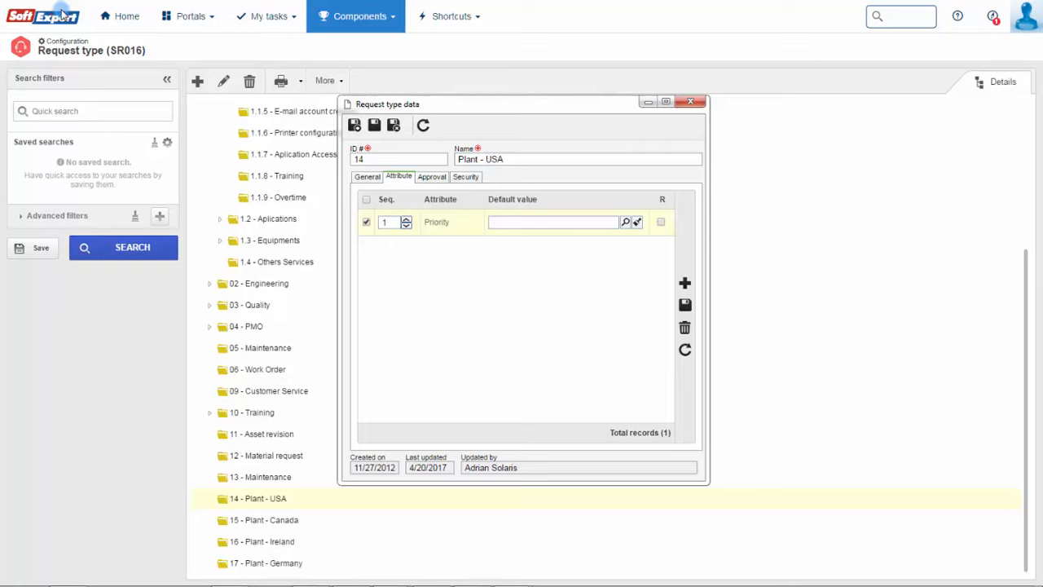
- Require approval for the request type and add a security access entry for a specific user
{"action": "left_click", "coordinate": [440, 178]}
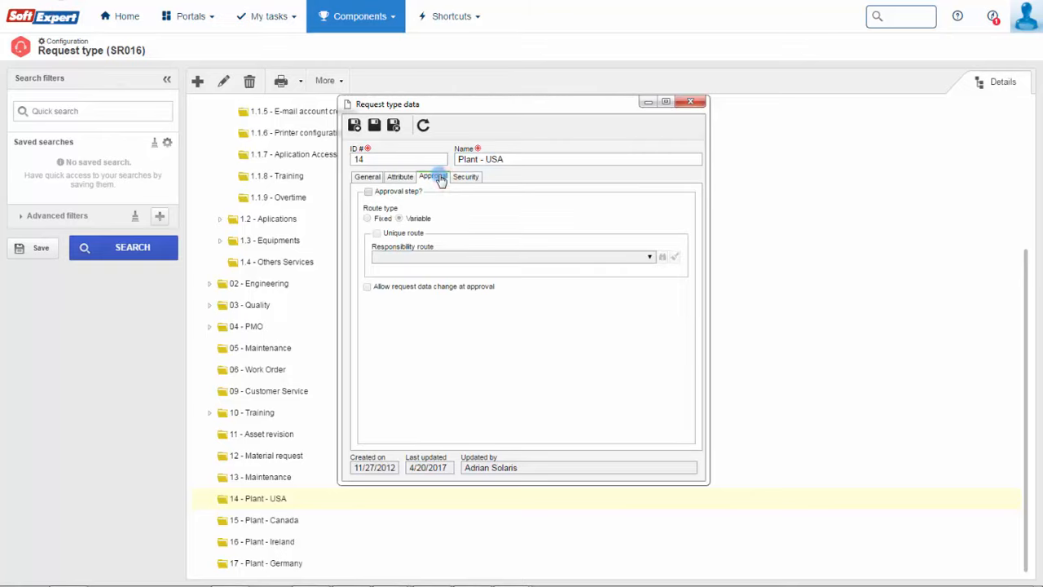
{"action": "left_click", "coordinate": [368, 192]}
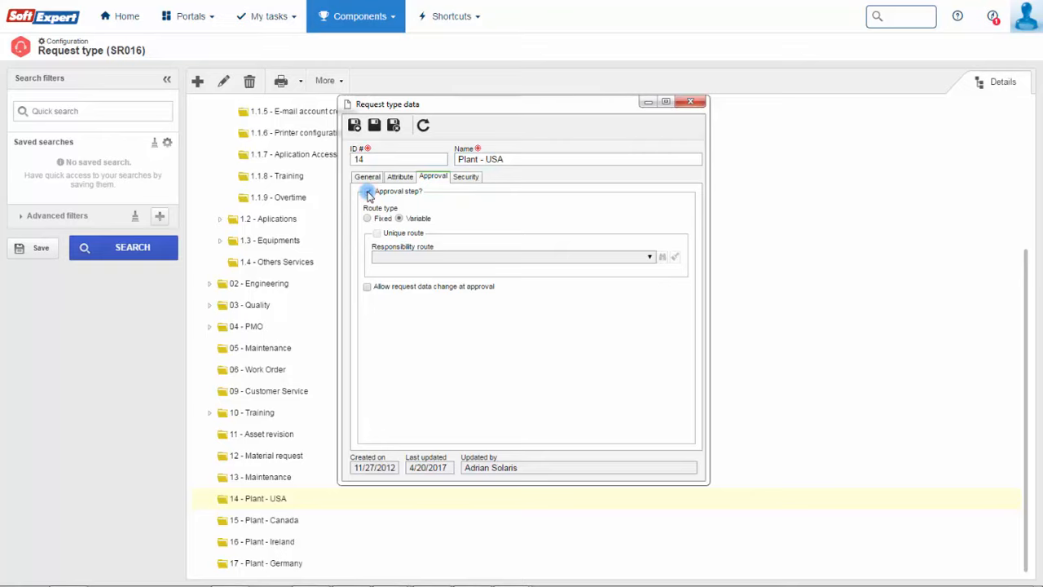
{"action": "left_click", "coordinate": [471, 177]}
{"action": "left_click", "coordinate": [681, 286]}
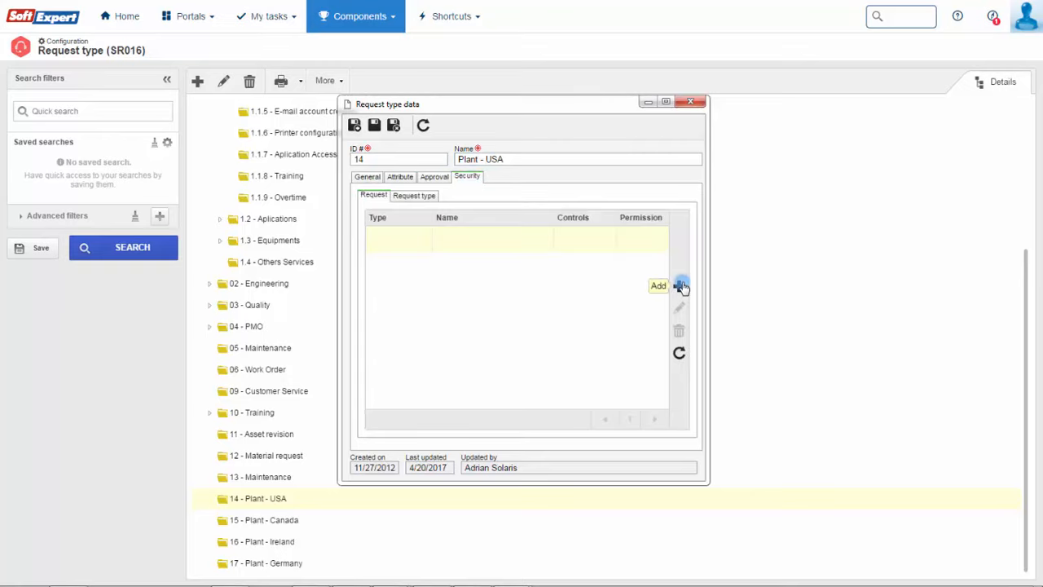
{"action": "left_click", "coordinate": [487, 202]}
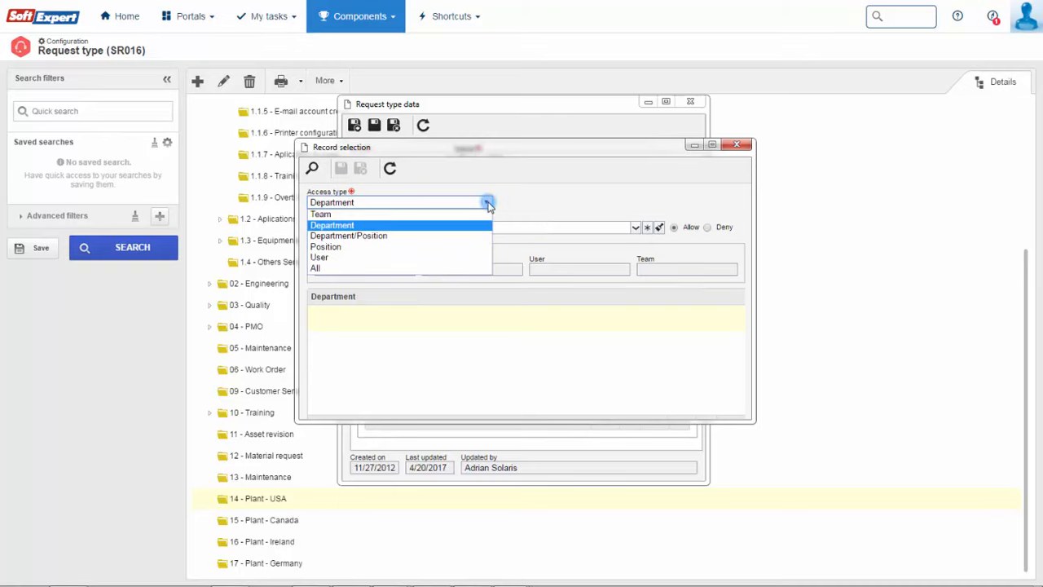
{"action": "left_click", "coordinate": [443, 257]}
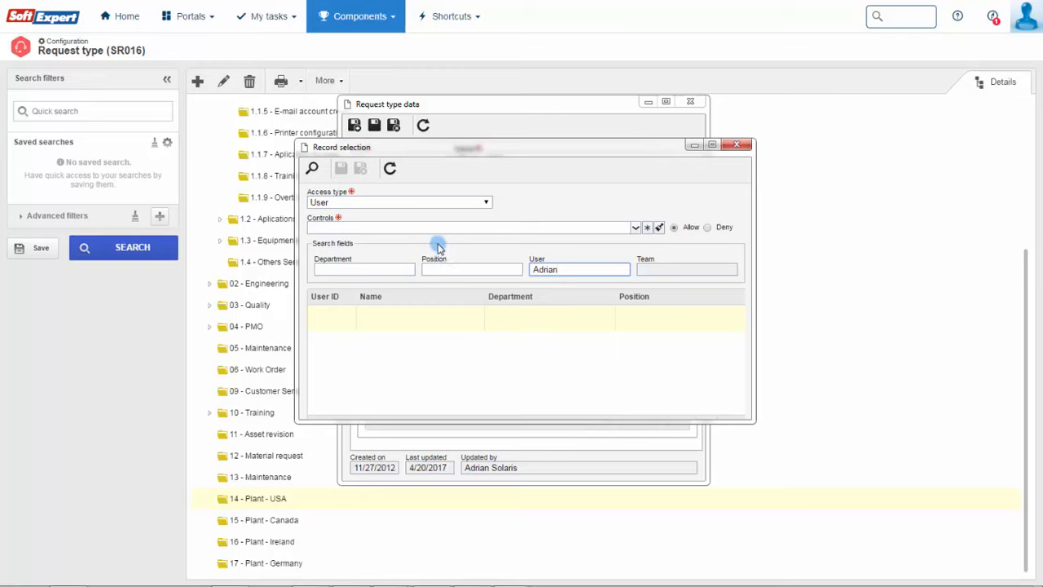
{"action": "left_click", "coordinate": [312, 168]}
{"action": "left_click", "coordinate": [444, 320]}
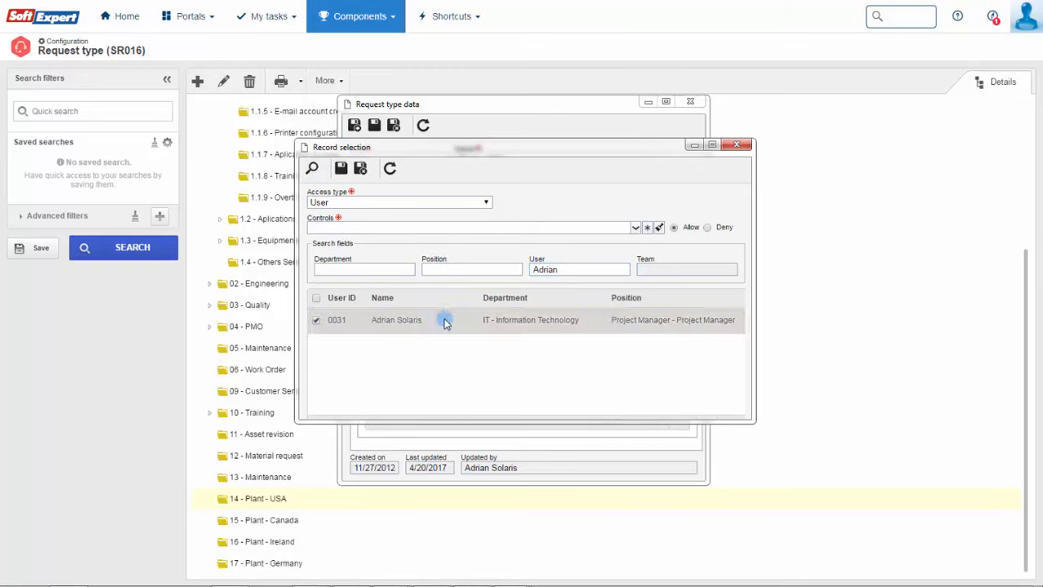
- Allow that user to add, edit, delete, view, cancel and print requests, and save the entry
{"action": "left_click", "coordinate": [636, 228]}
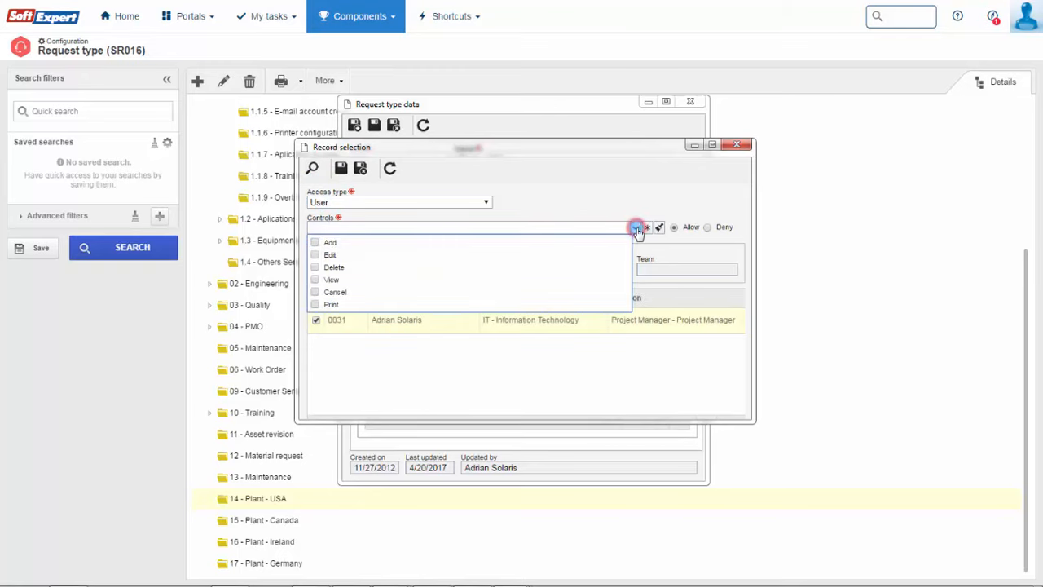
{"action": "left_click", "coordinate": [313, 242]}
{"action": "left_click", "coordinate": [314, 255]}
{"action": "left_click", "coordinate": [313, 266]}
{"action": "left_click", "coordinate": [314, 279]}
{"action": "left_click", "coordinate": [313, 292]}
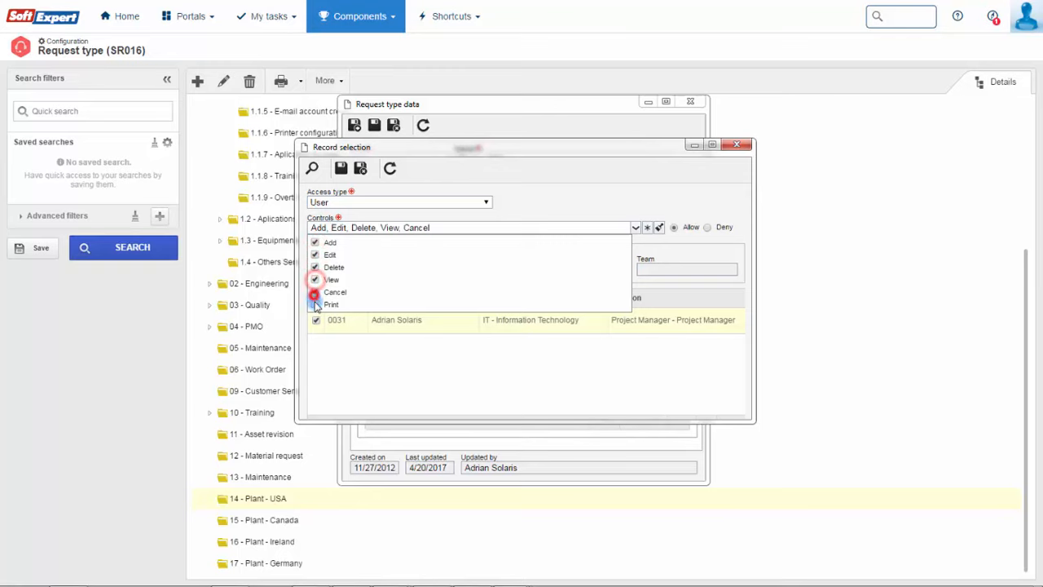
{"action": "left_click", "coordinate": [313, 305]}
{"action": "left_click", "coordinate": [360, 168]}
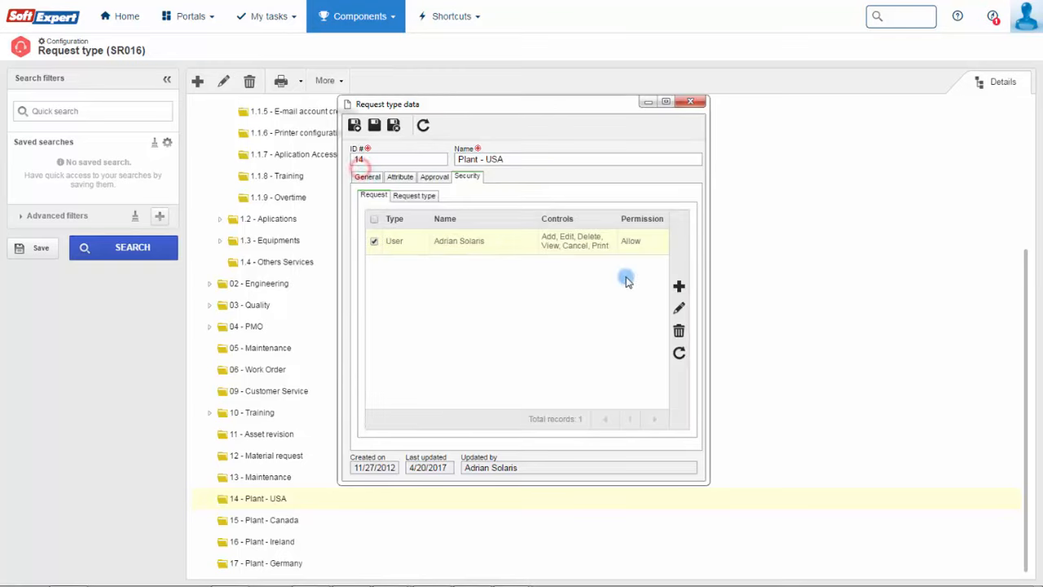
- Add a second user access entry allowing every action
{"action": "left_click", "coordinate": [678, 285]}
{"action": "left_click", "coordinate": [486, 202]}
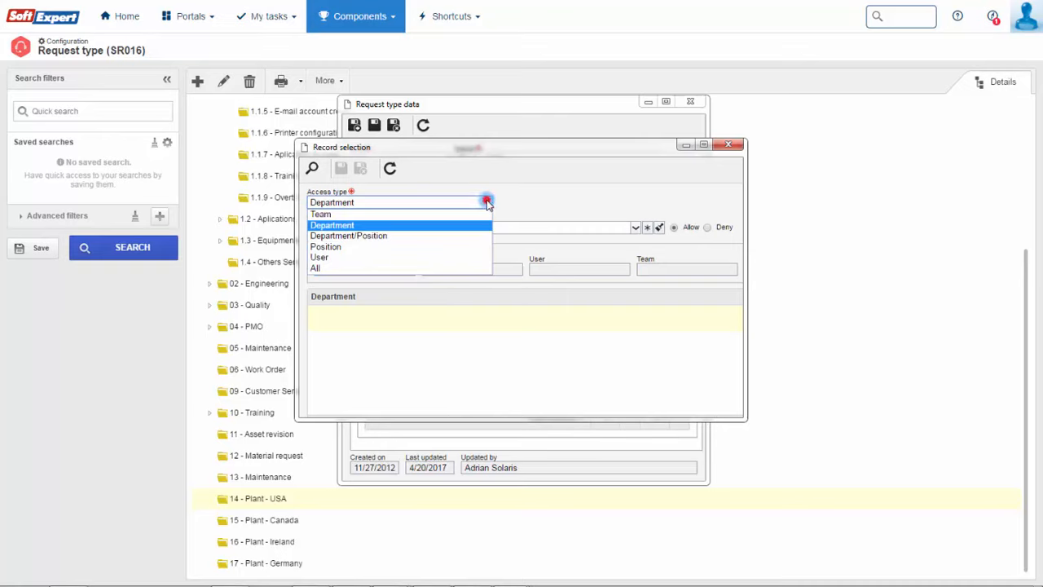
{"action": "left_click", "coordinate": [427, 256]}
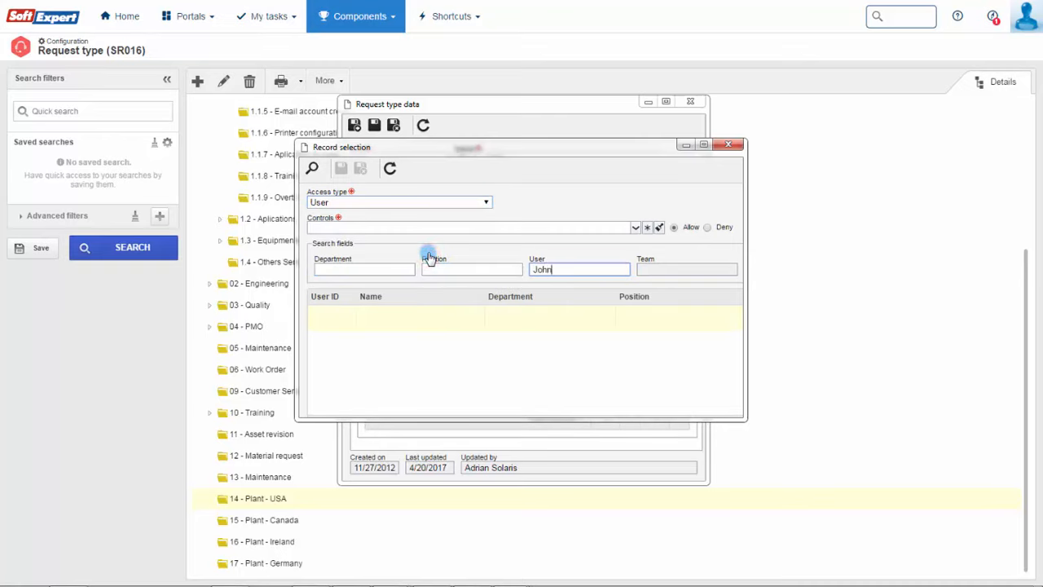
{"action": "left_click", "coordinate": [313, 167]}
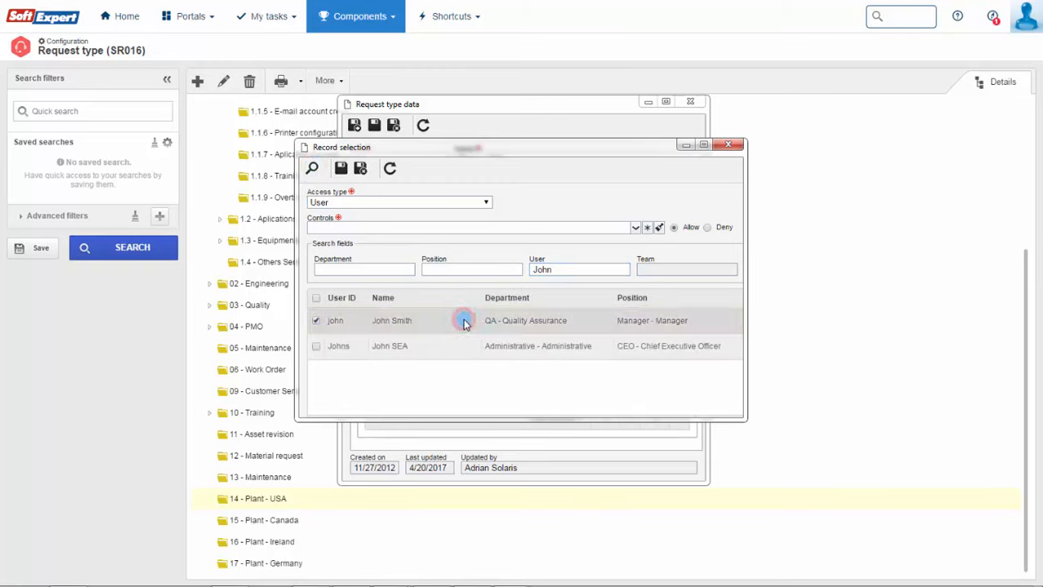
{"action": "left_click", "coordinate": [639, 228]}
{"action": "left_click", "coordinate": [646, 229]}
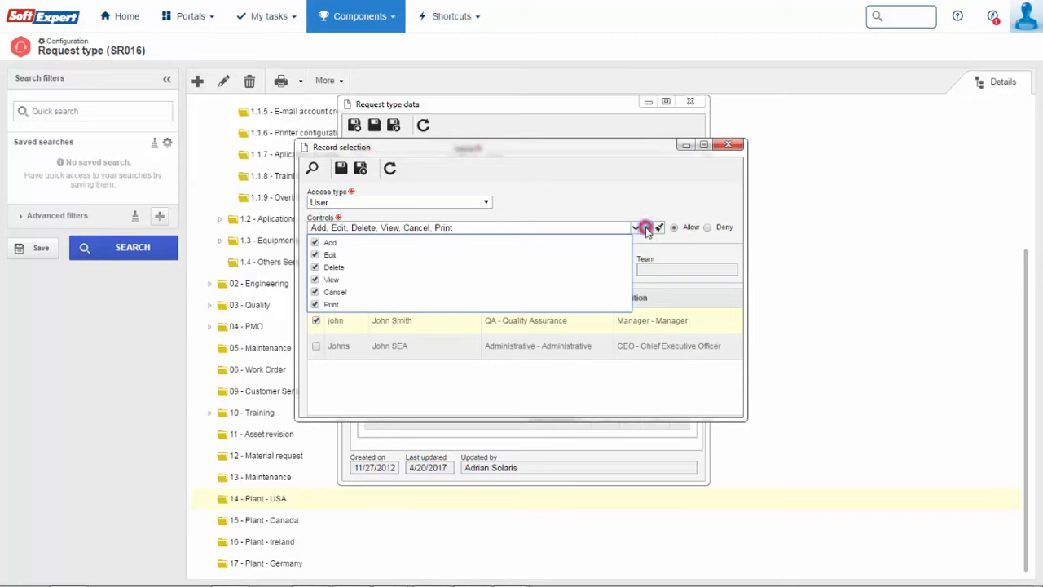
{"action": "left_click", "coordinate": [360, 168]}
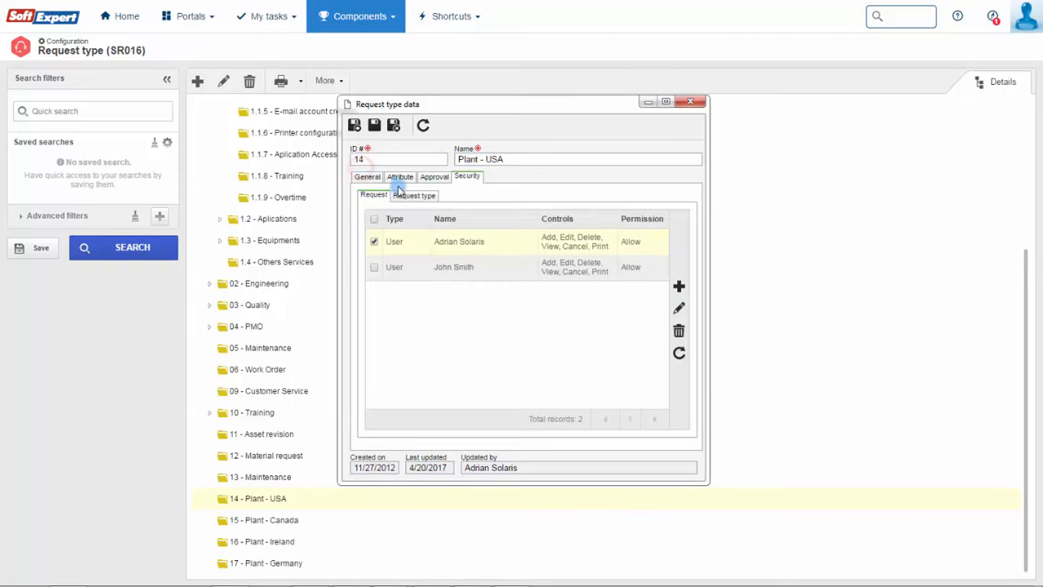
- Restrict the request type's access and limit the everyone entry to adding only
{"action": "left_click", "coordinate": [423, 197]}
{"action": "left_click", "coordinate": [410, 215]}
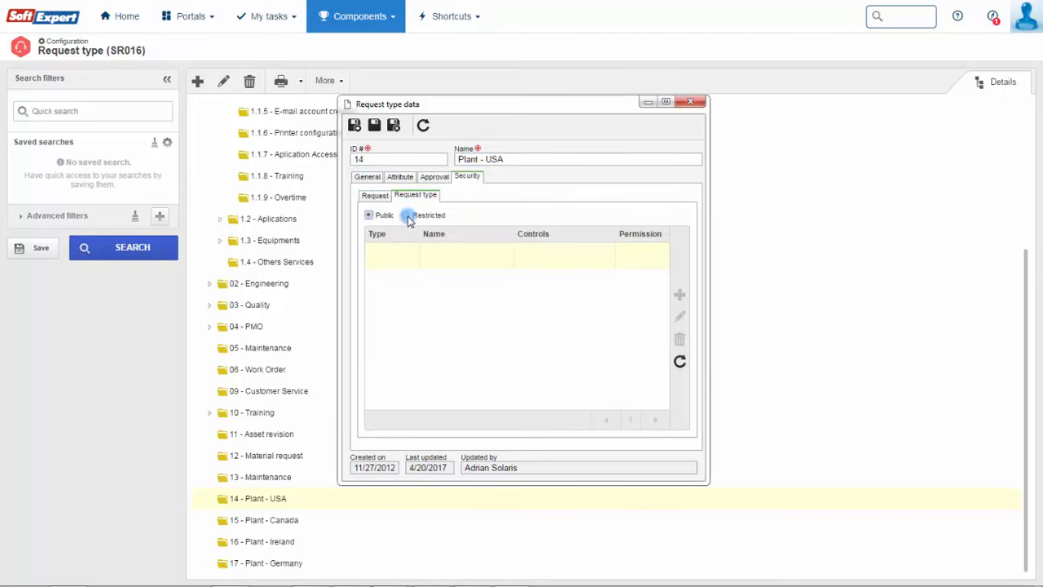
{"action": "left_click", "coordinate": [498, 259]}
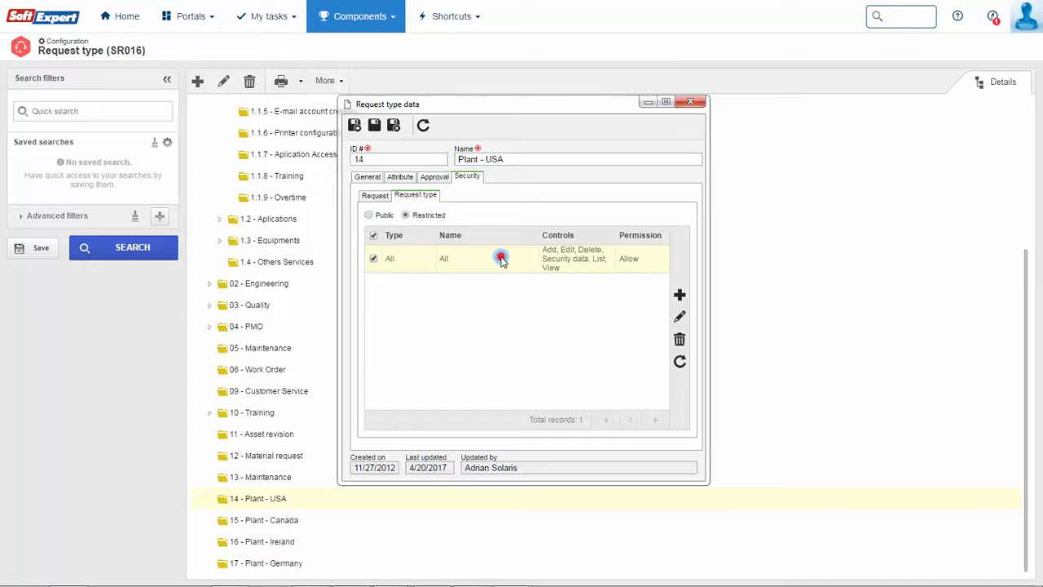
{"action": "left_click", "coordinate": [680, 316]}
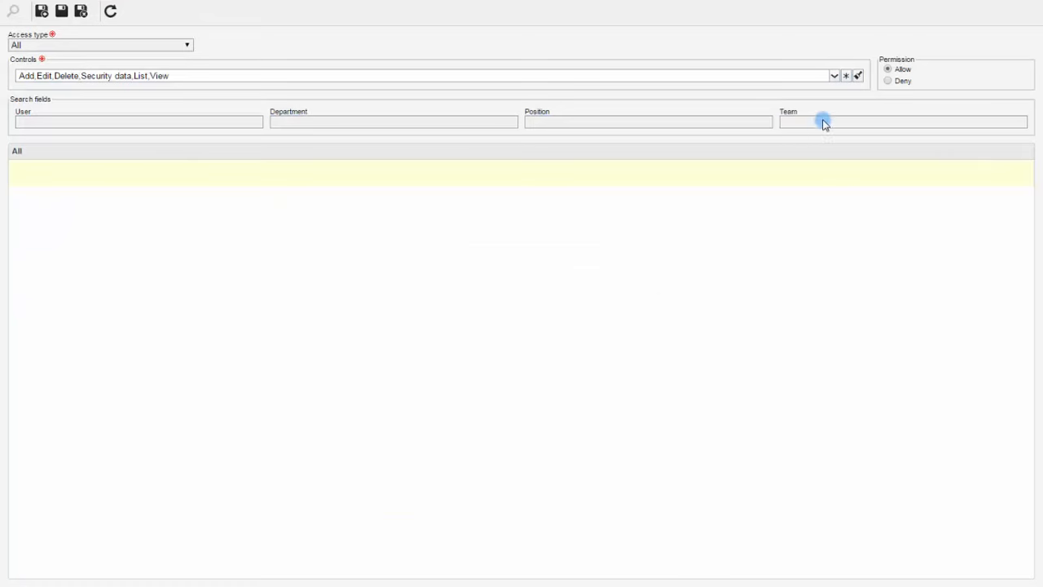
{"action": "left_click", "coordinate": [833, 76]}
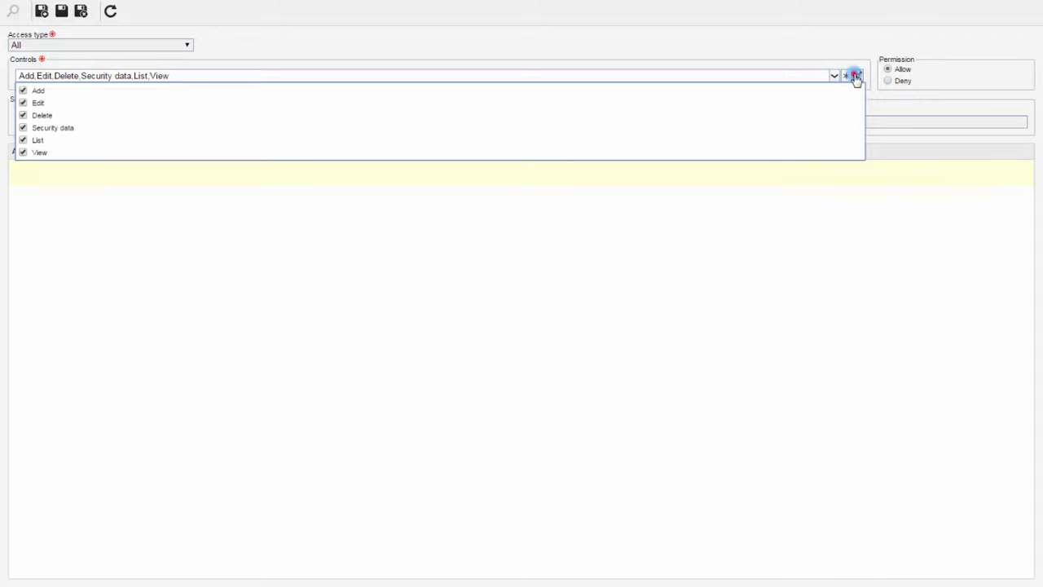
{"action": "left_click", "coordinate": [847, 76]}
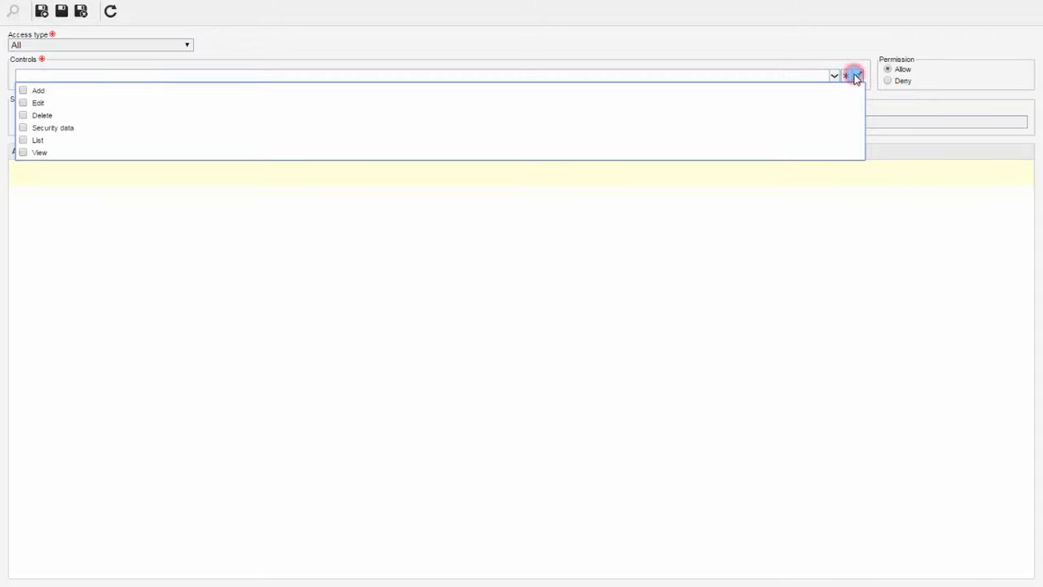
{"action": "left_click", "coordinate": [23, 91]}
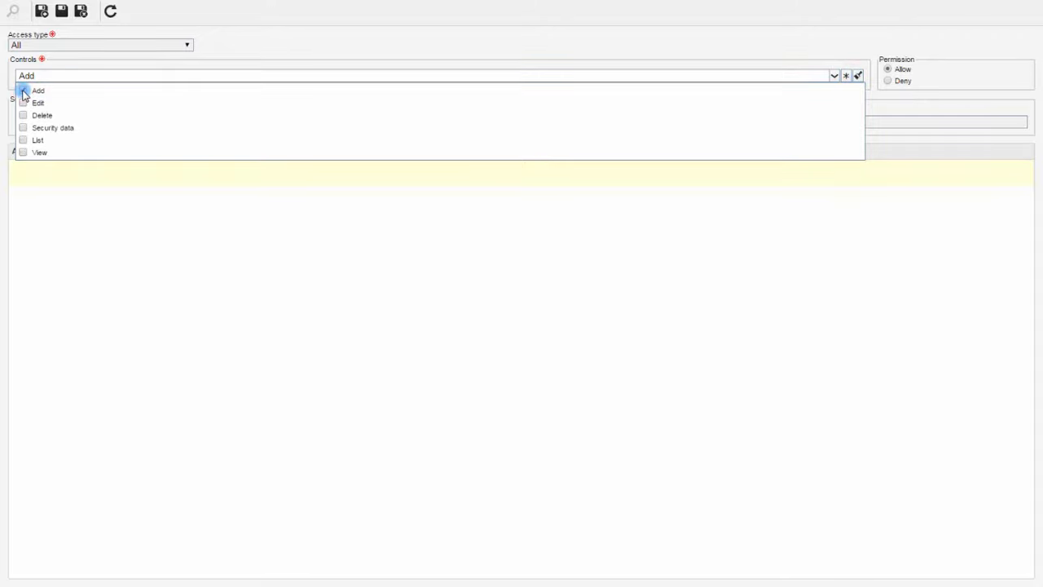
{"action": "left_click", "coordinate": [833, 76]}
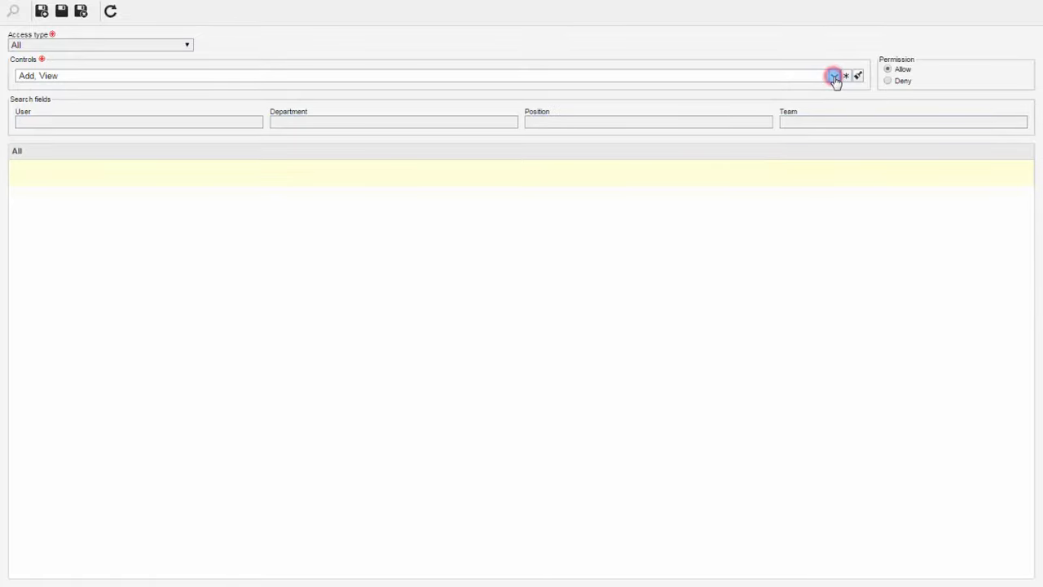
- Add a rule denying the PMO project manager user access, then save and close
{"action": "left_click", "coordinate": [39, 13]}
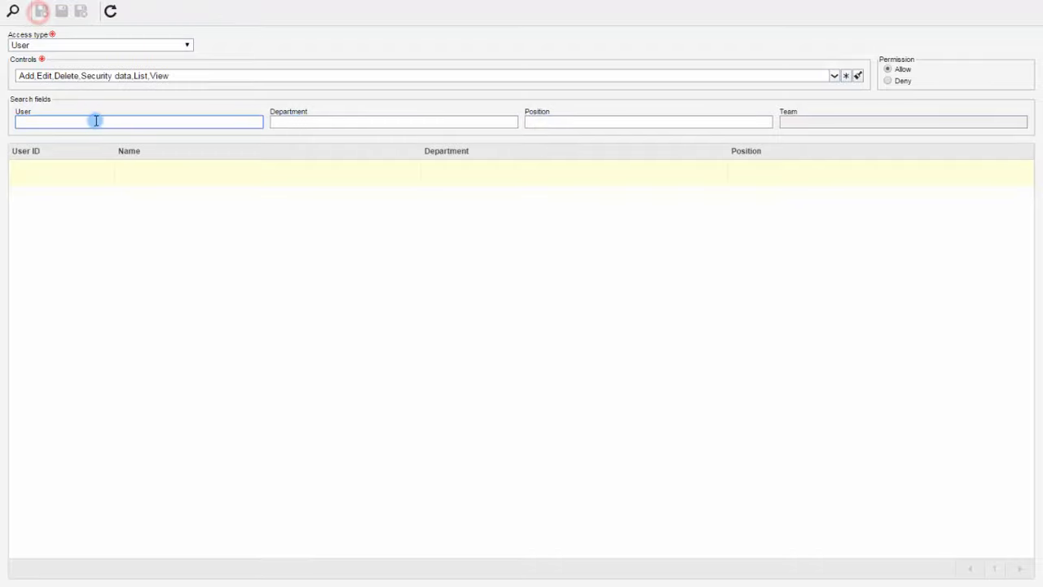
{"action": "left_click", "coordinate": [99, 120]}
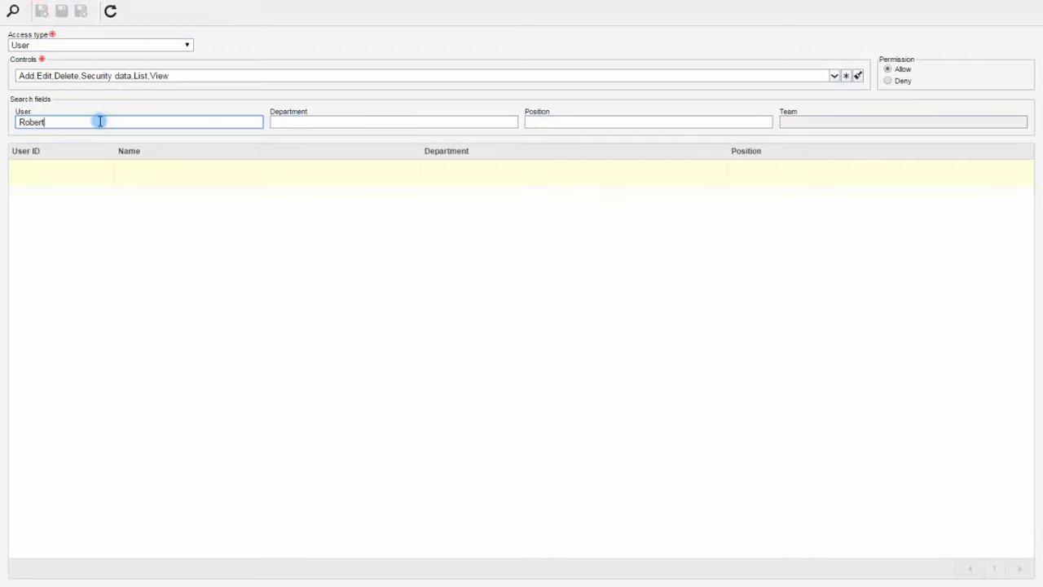
{"action": "left_click", "coordinate": [13, 10]}
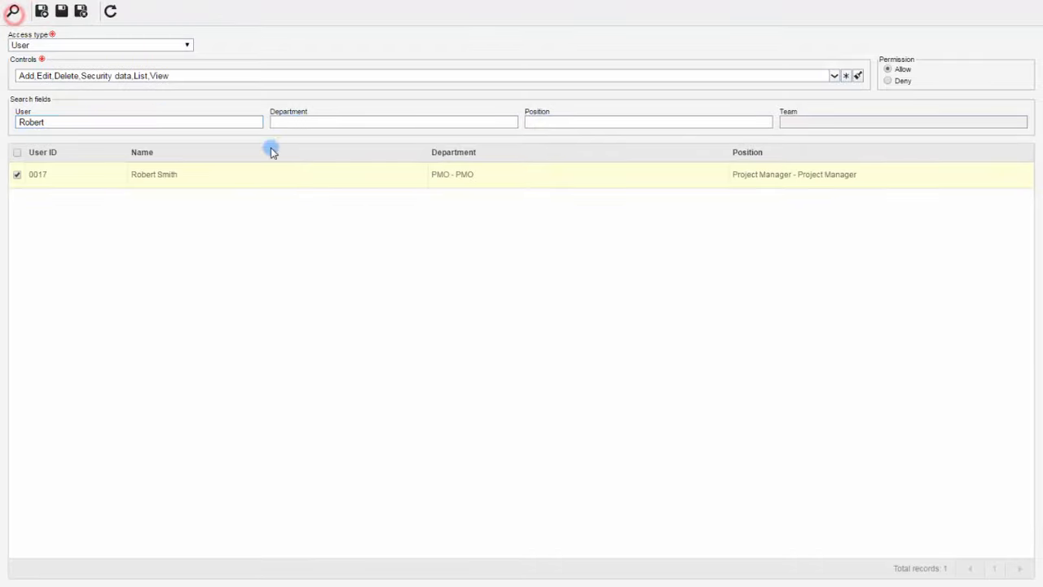
{"action": "left_click", "coordinate": [305, 179]}
{"action": "left_click", "coordinate": [889, 81]}
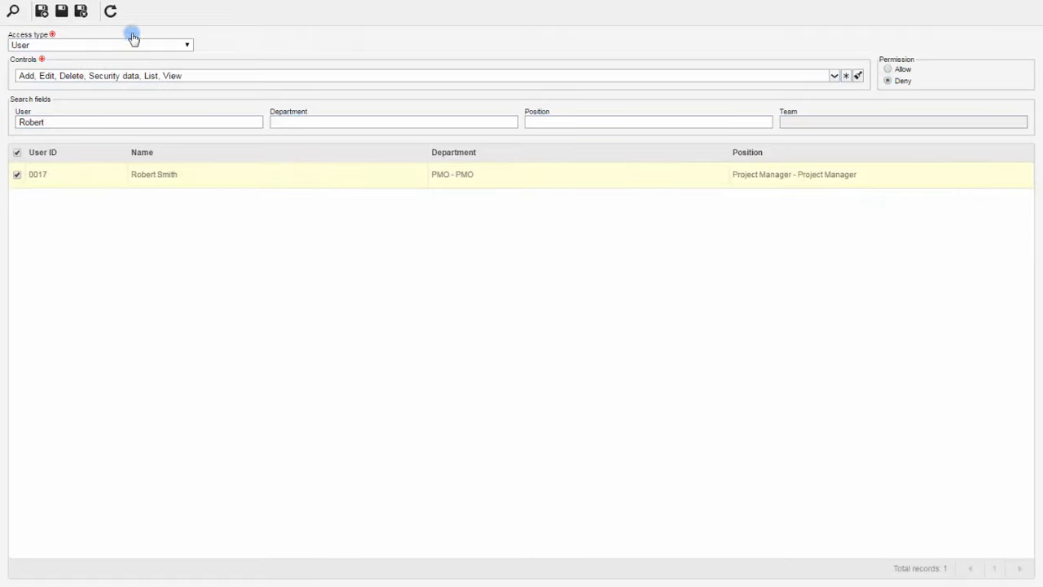
{"action": "left_click", "coordinate": [81, 12]}
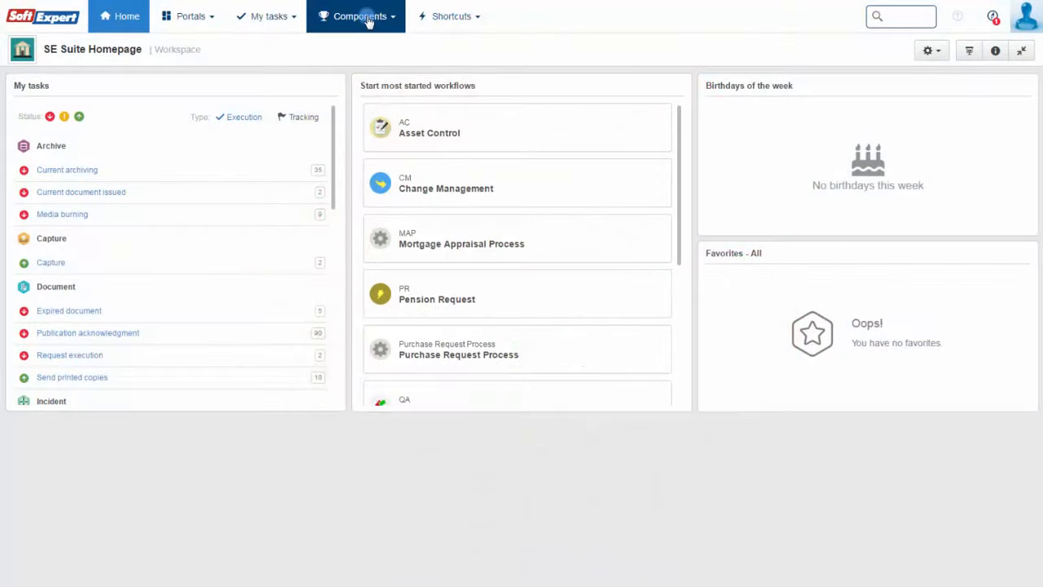
- Open Request issuance (SR003) and filter it by request type 14 - Plant - USA
{"action": "left_click", "coordinate": [365, 17]}
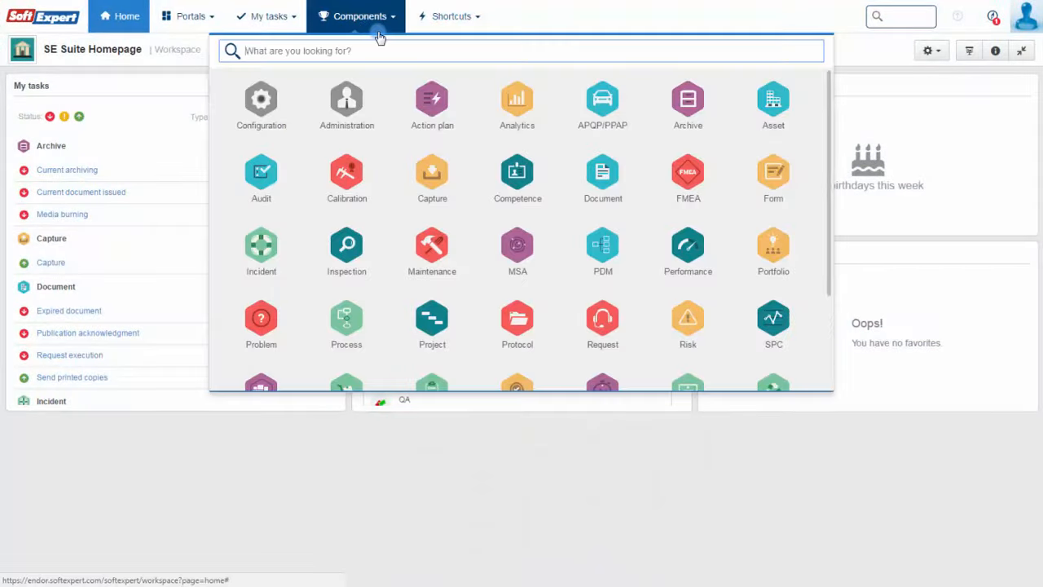
{"action": "left_click", "coordinate": [600, 320]}
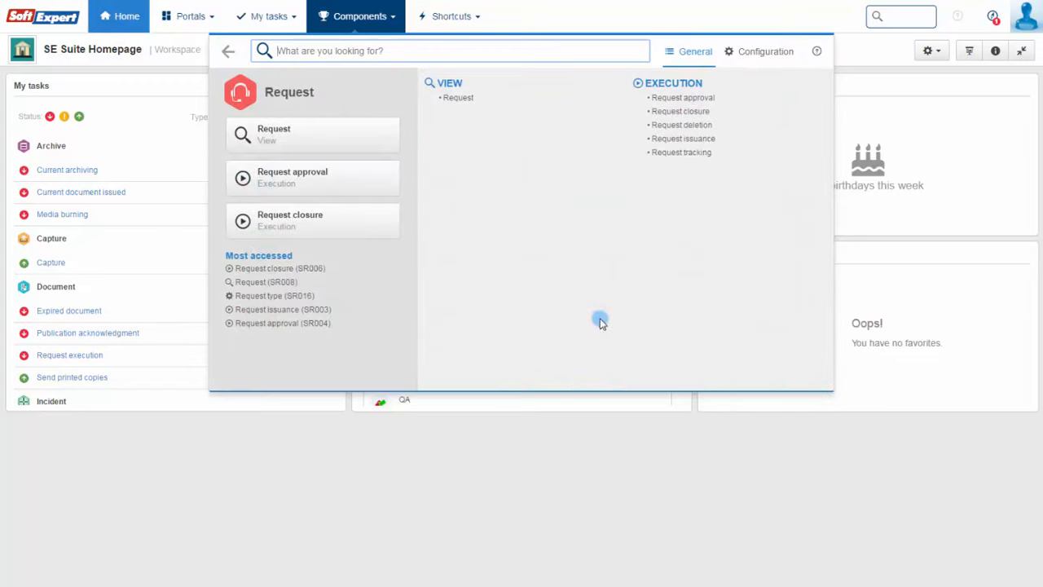
{"action": "left_click", "coordinate": [713, 142]}
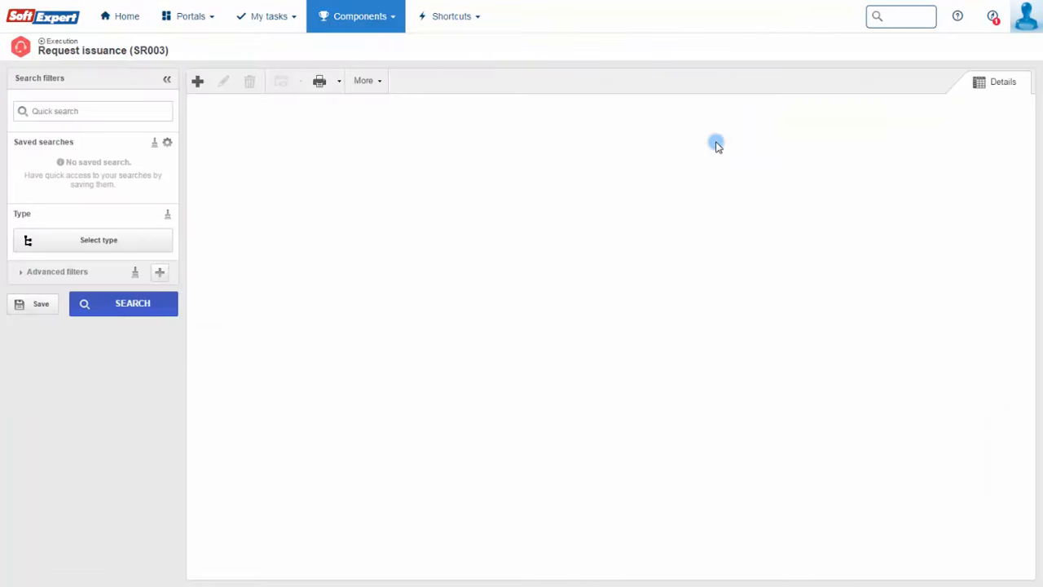
{"action": "left_click", "coordinate": [162, 237]}
{"action": "left_click_drag", "start_coordinate": [502, 198], "coordinate": [502, 421]}
{"action": "left_click", "coordinate": [308, 459]}
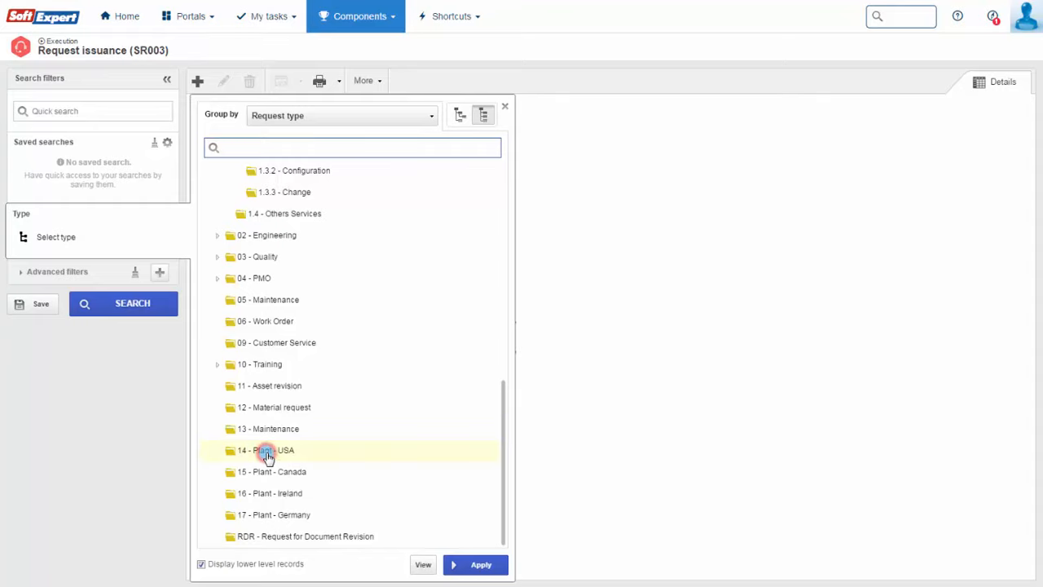
{"action": "left_click", "coordinate": [487, 567]}
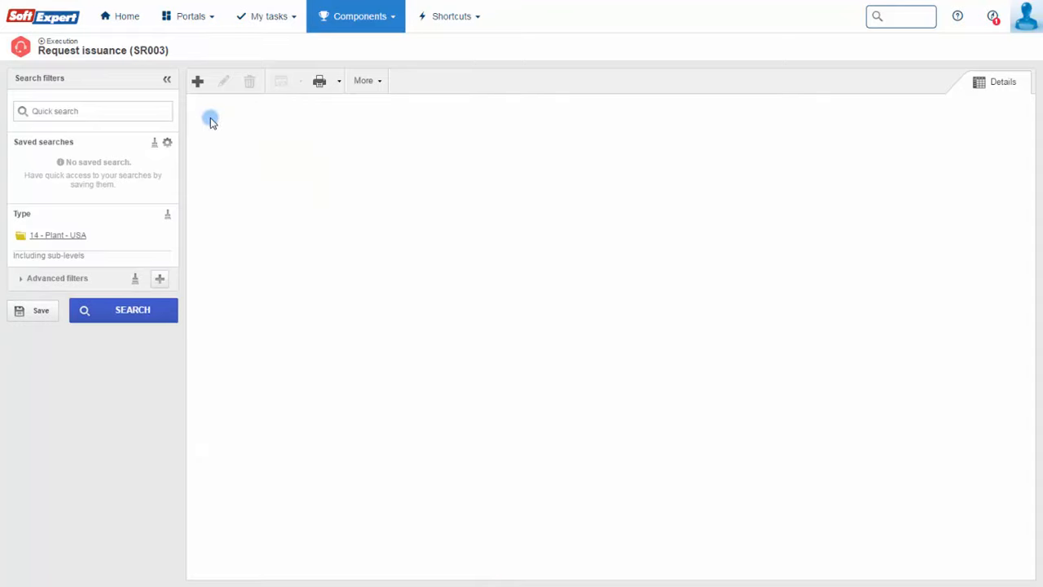
- Start request 'Standardized Risk Matrix' with a generated ID and deadline 5/08/2017
{"action": "left_click", "coordinate": [201, 84]}
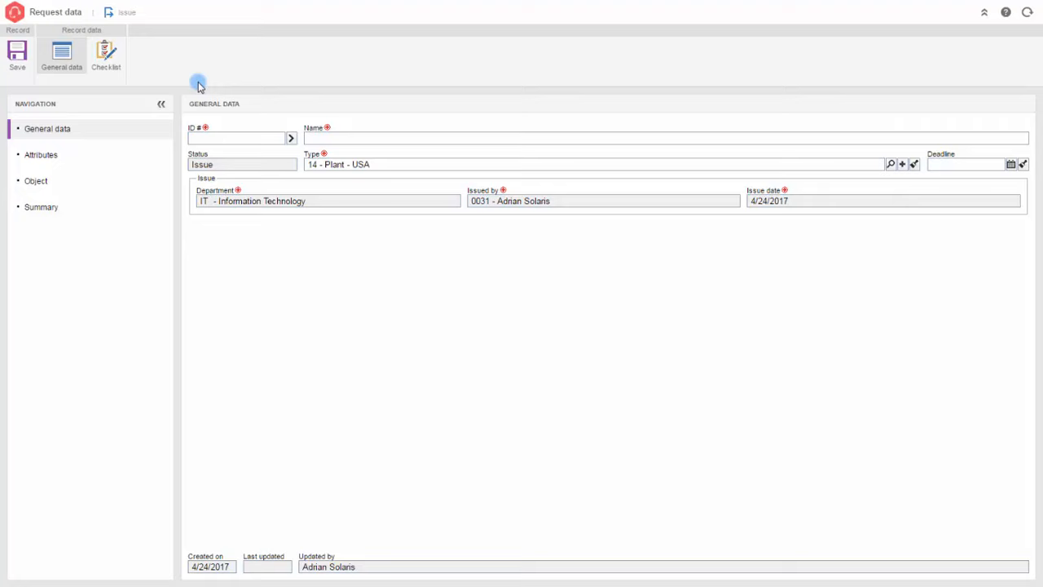
{"action": "left_click", "coordinate": [280, 140]}
{"action": "left_click", "coordinate": [564, 139]}
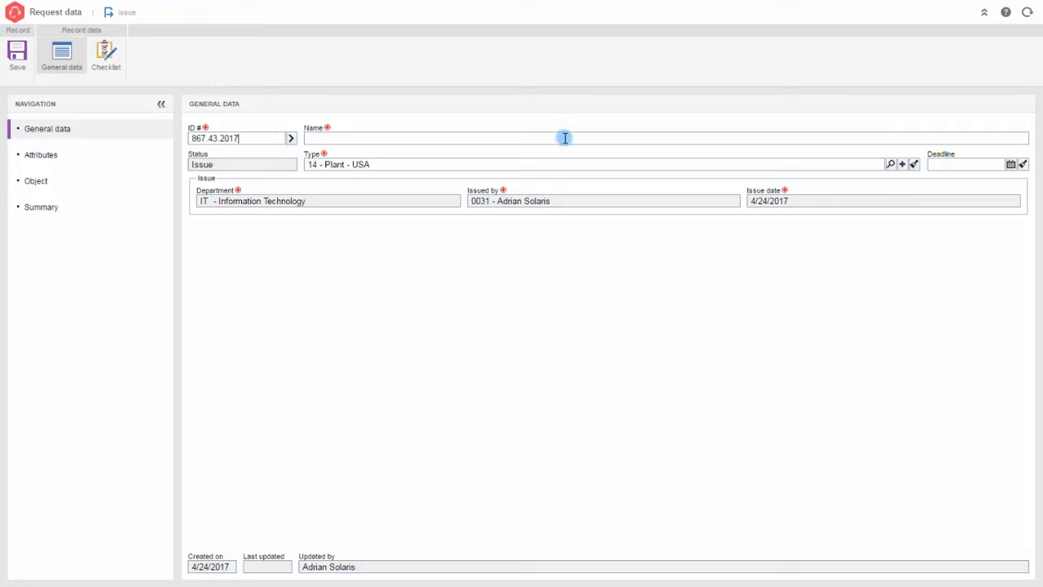
{"action": "type", "text": "Standardized Risk Matrix"}
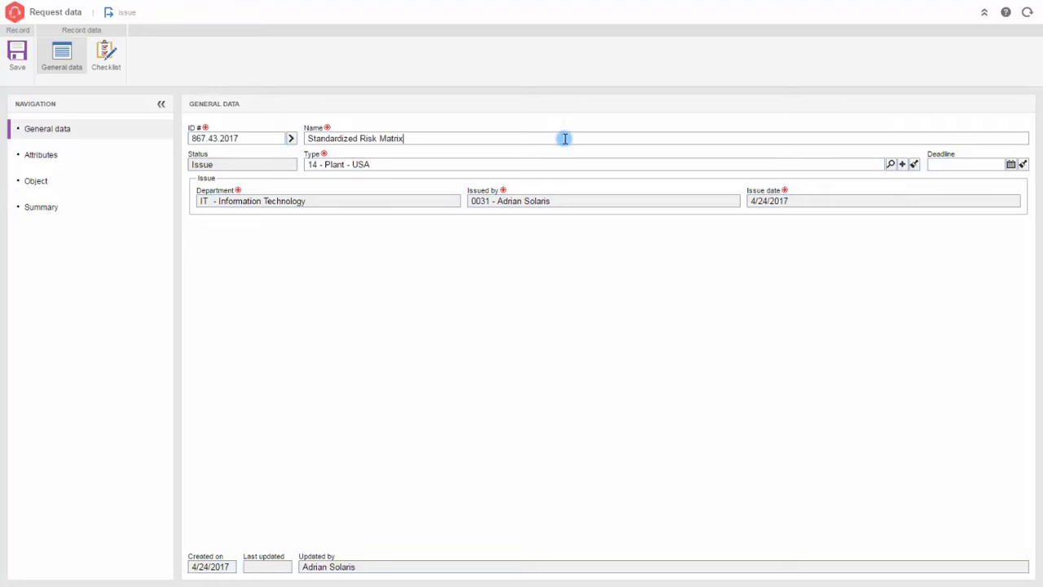
{"action": "left_click", "coordinate": [1010, 164]}
{"action": "left_click", "coordinate": [998, 176]}
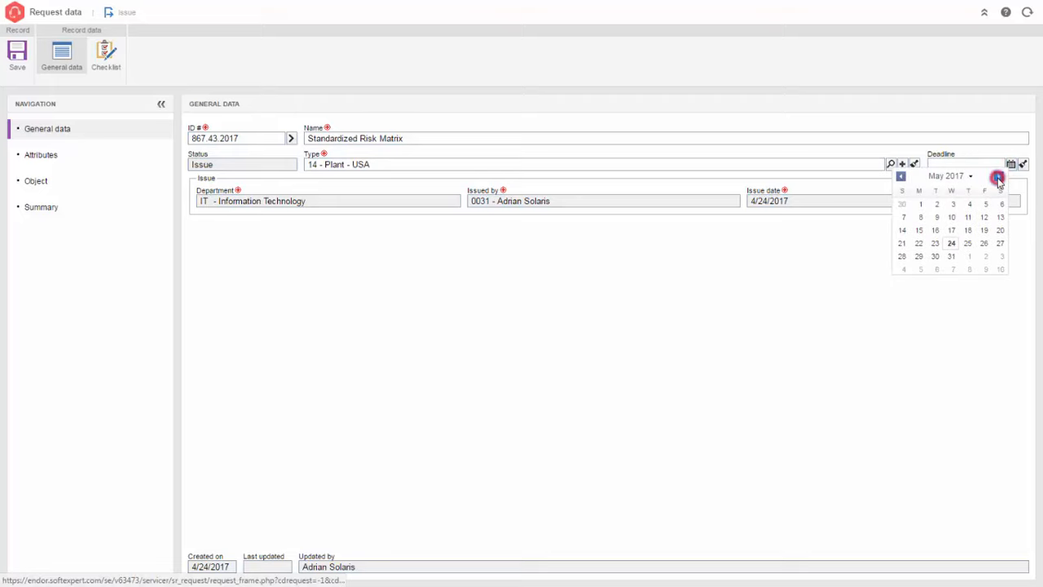
{"action": "left_click", "coordinate": [921, 218]}
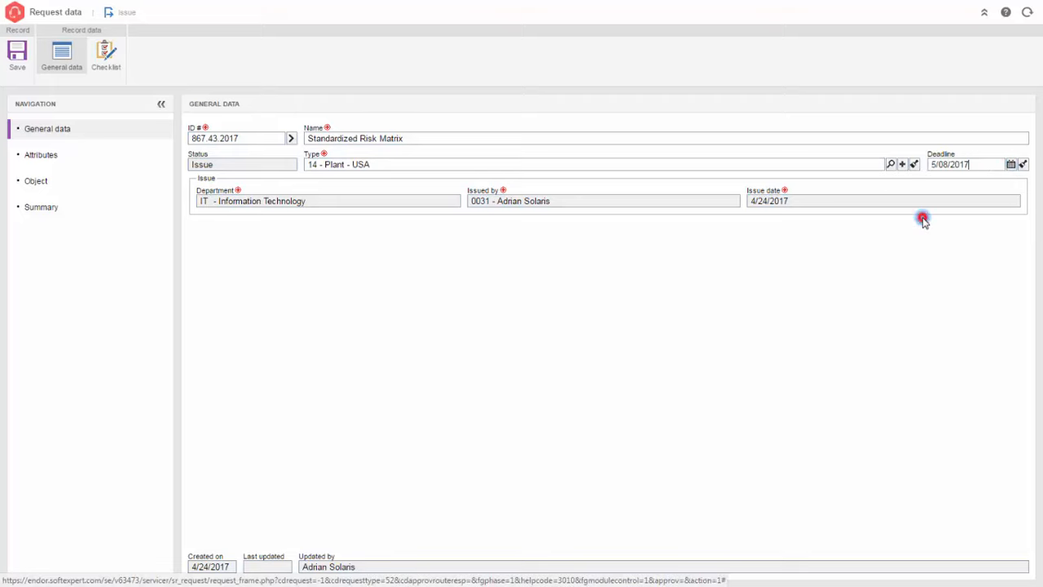
- Enter the summary description and explanation, then save the request
{"action": "left_click", "coordinate": [45, 210]}
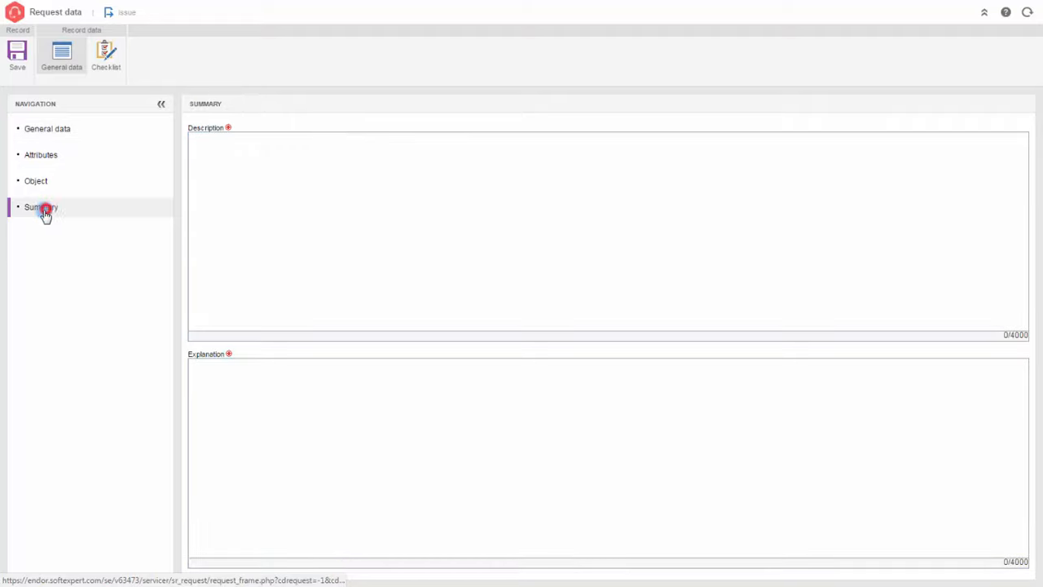
{"action": "left_click", "coordinate": [227, 229]}
{"action": "type", "text": "Create a standardized risk matrix document."}
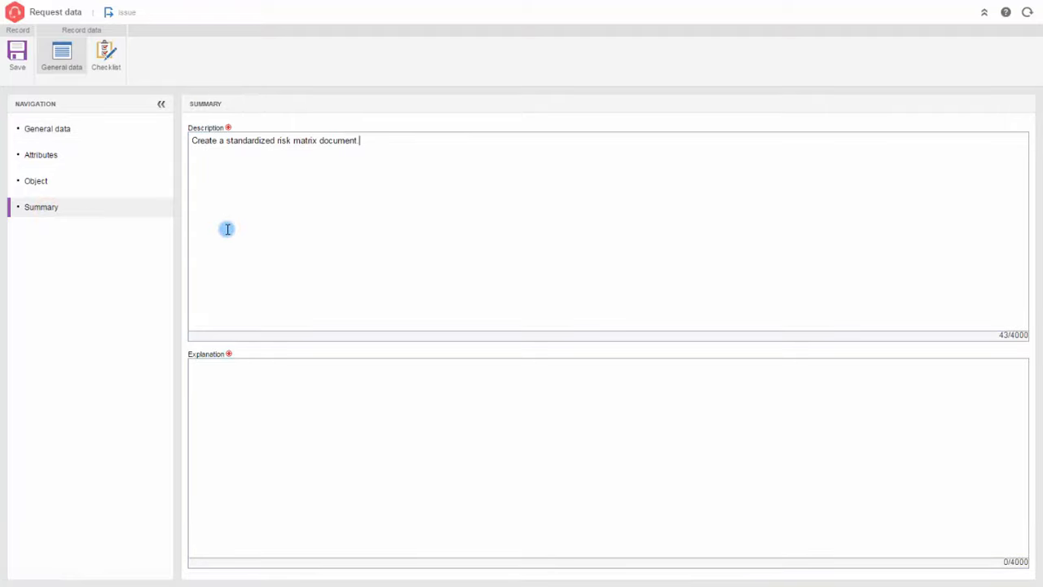
{"action": "left_click", "coordinate": [260, 362]}
{"action": "type", "text": "To standardize risk matrix for simpler risk management throughout ACME Manufacturing plants across the globe."}
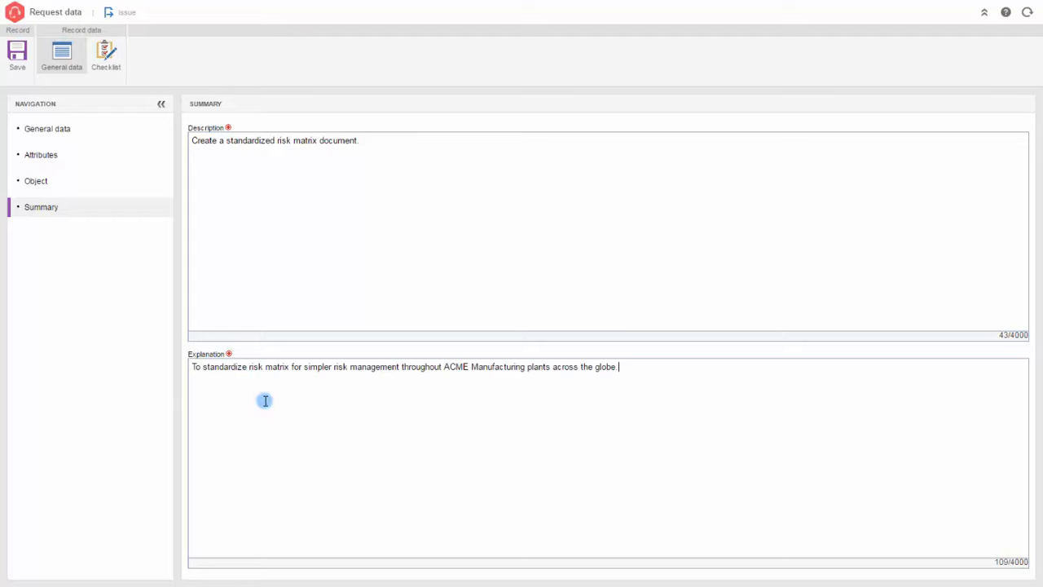
{"action": "left_click", "coordinate": [18, 54]}
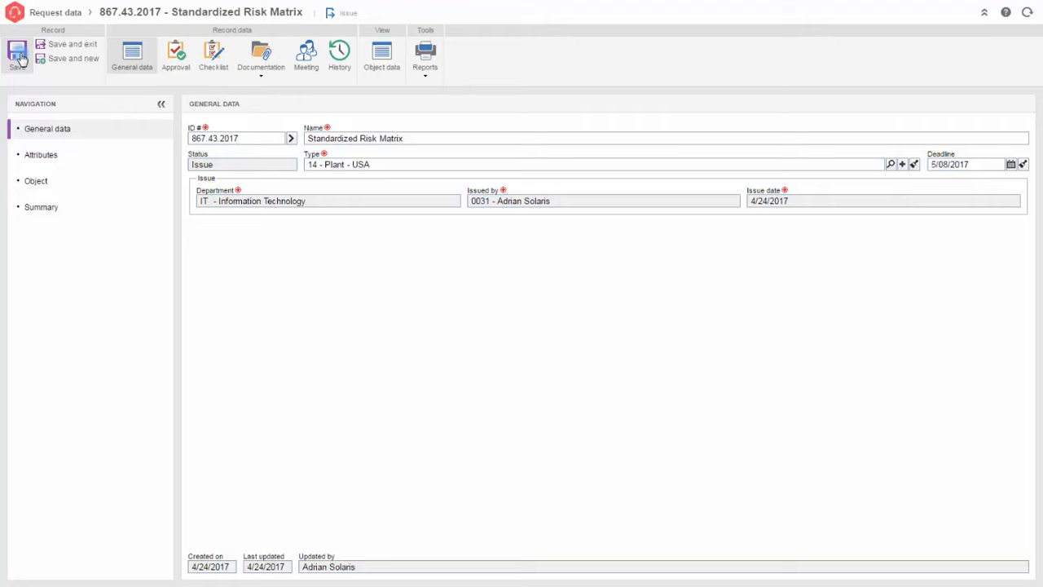
- Set the request's Priority attribute to High
{"action": "left_click", "coordinate": [147, 158]}
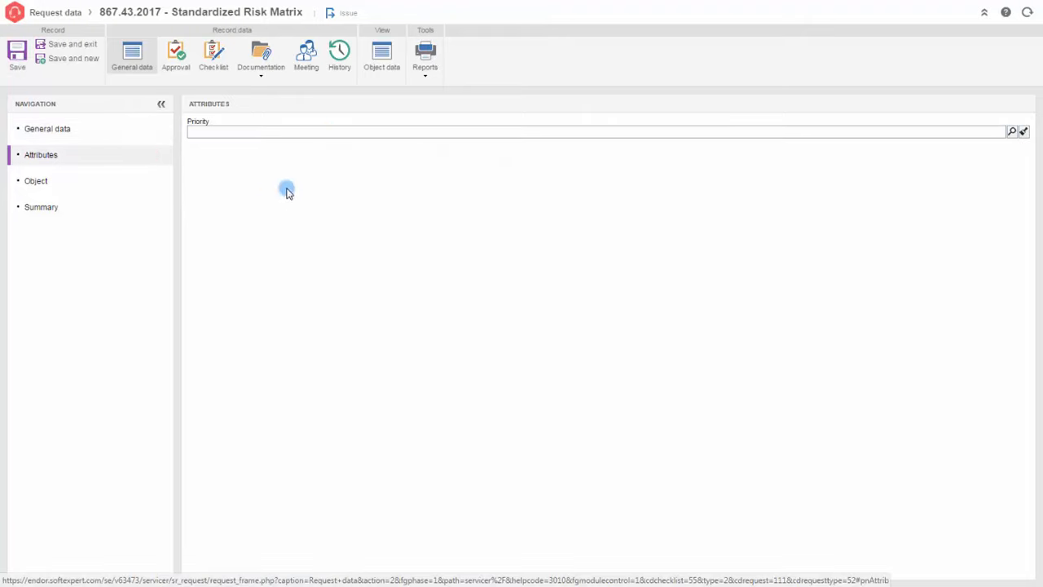
{"action": "left_click", "coordinate": [1011, 131]}
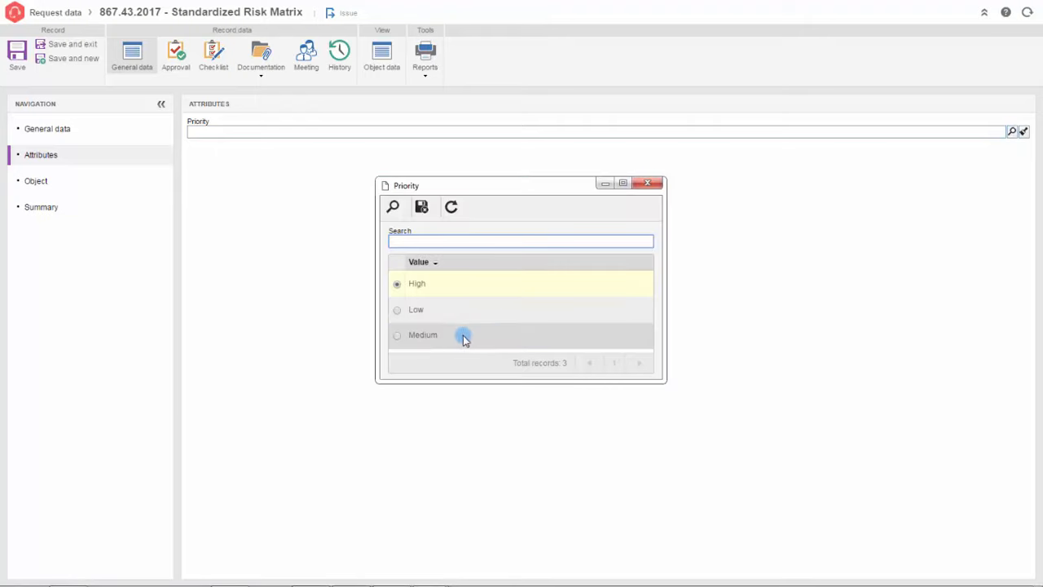
{"action": "left_click", "coordinate": [442, 287]}
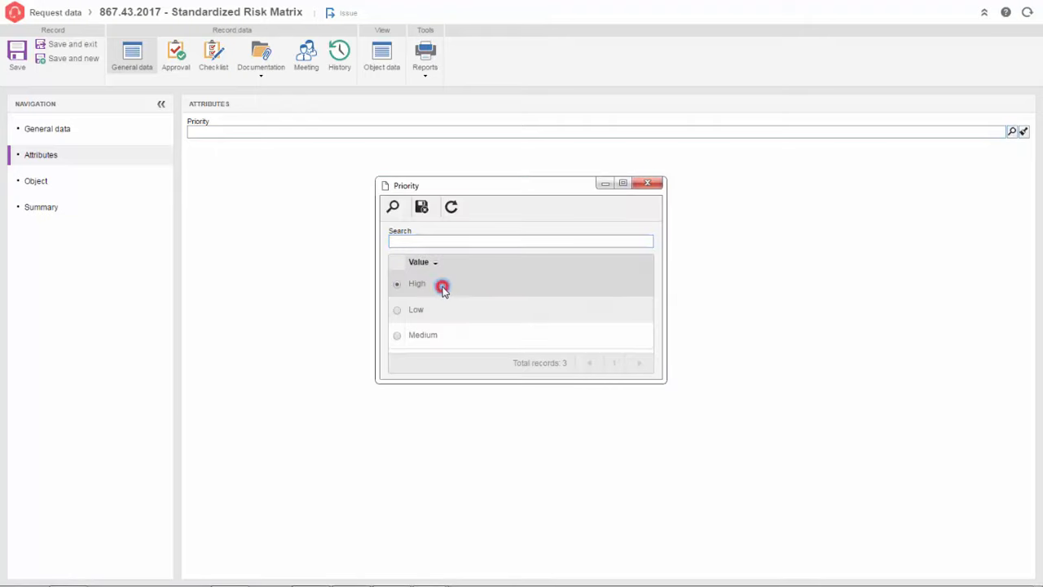
{"action": "left_click", "coordinate": [420, 206]}
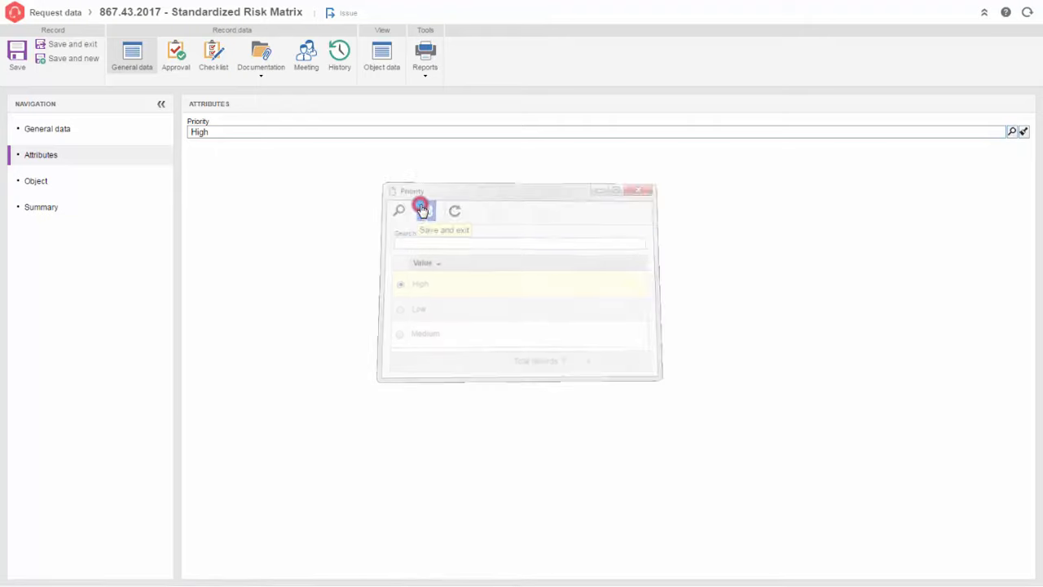
- Answer Yes to both checklist questions
{"action": "left_click", "coordinate": [215, 53]}
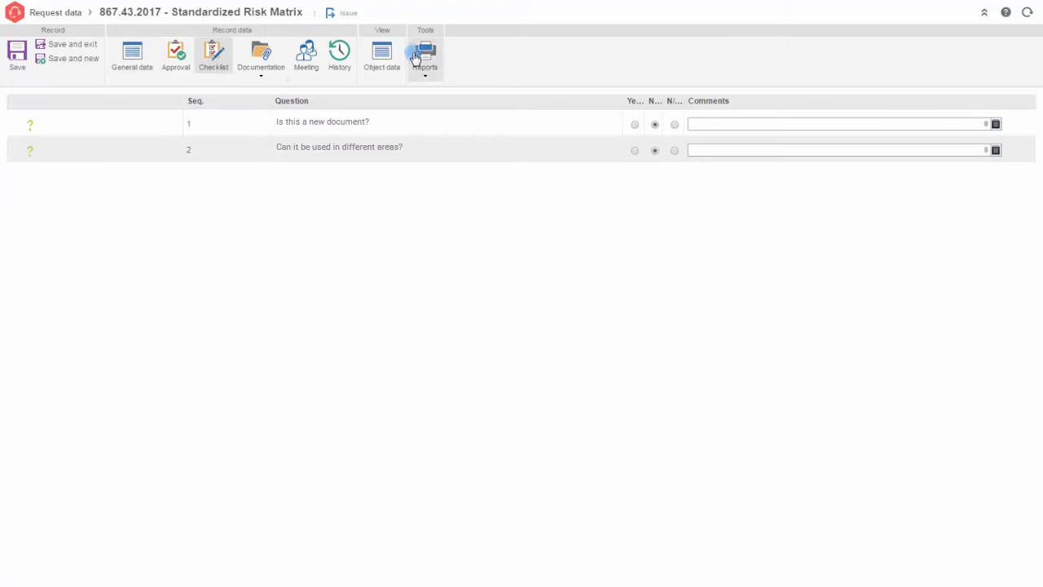
{"action": "left_click", "coordinate": [634, 127]}
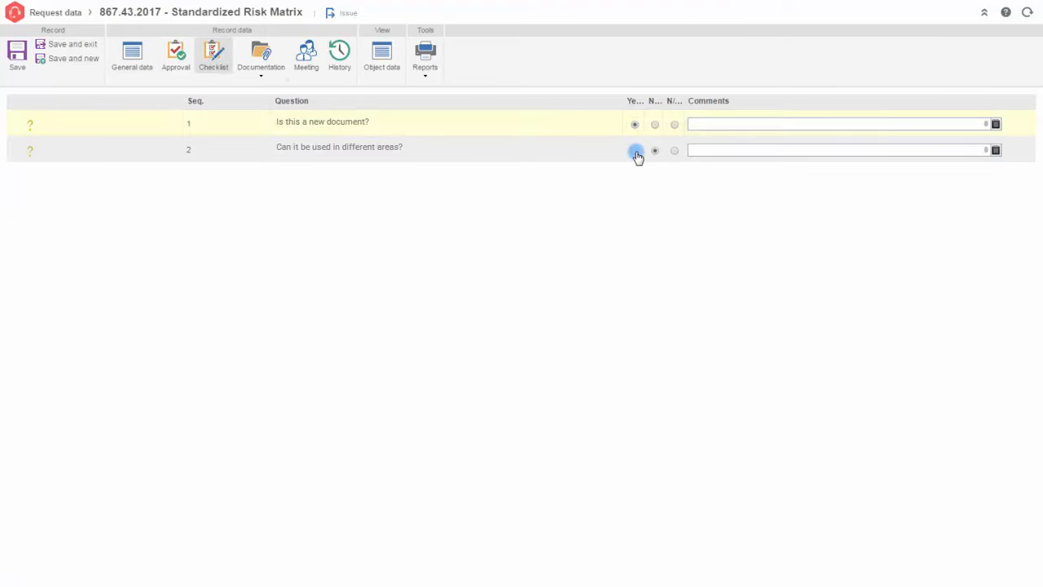
{"action": "left_click", "coordinate": [635, 153]}
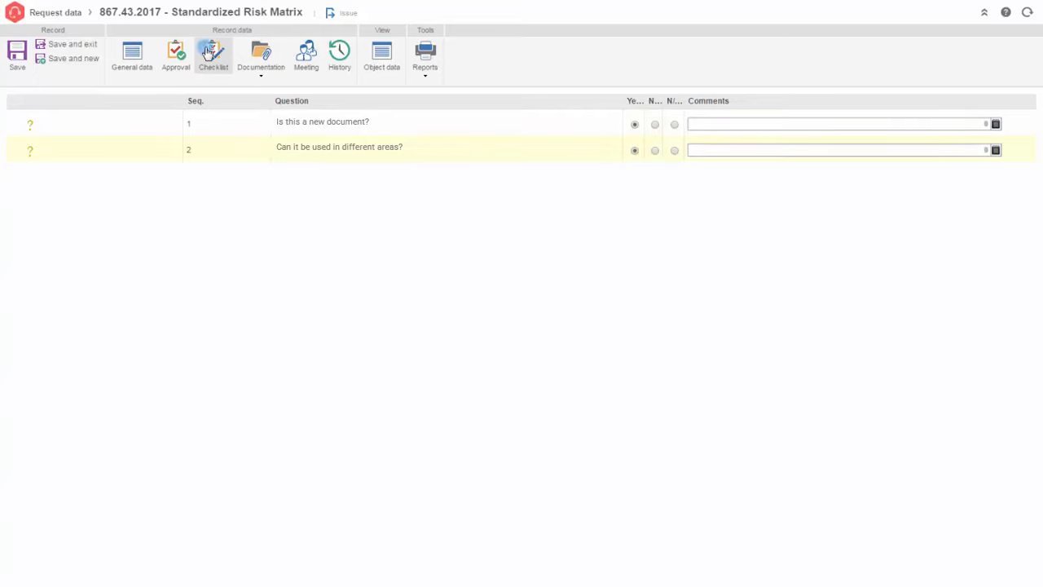
- Add a specific user as the request's approver
{"action": "left_click", "coordinate": [177, 54]}
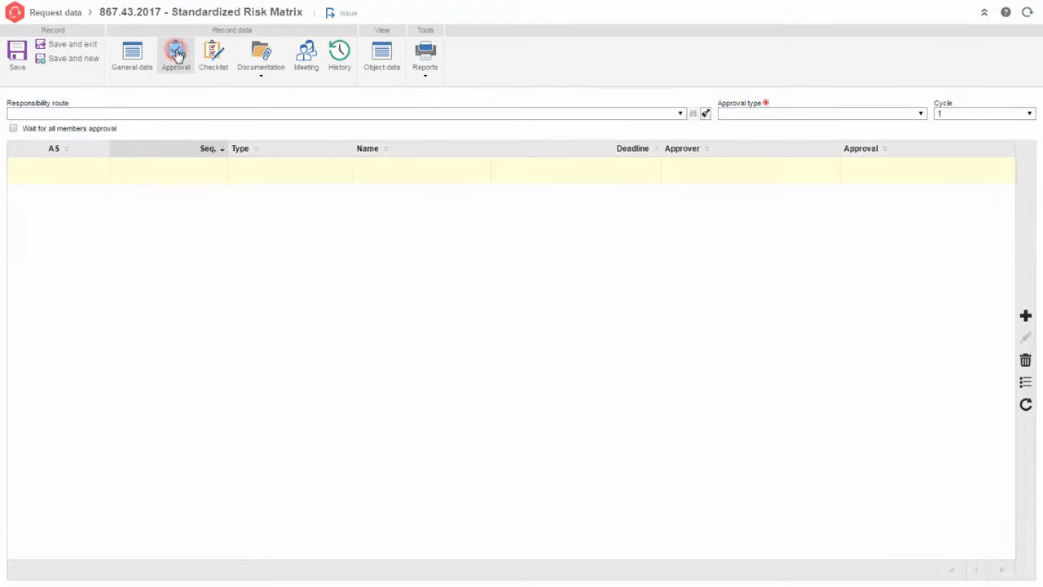
{"action": "left_click", "coordinate": [1025, 316]}
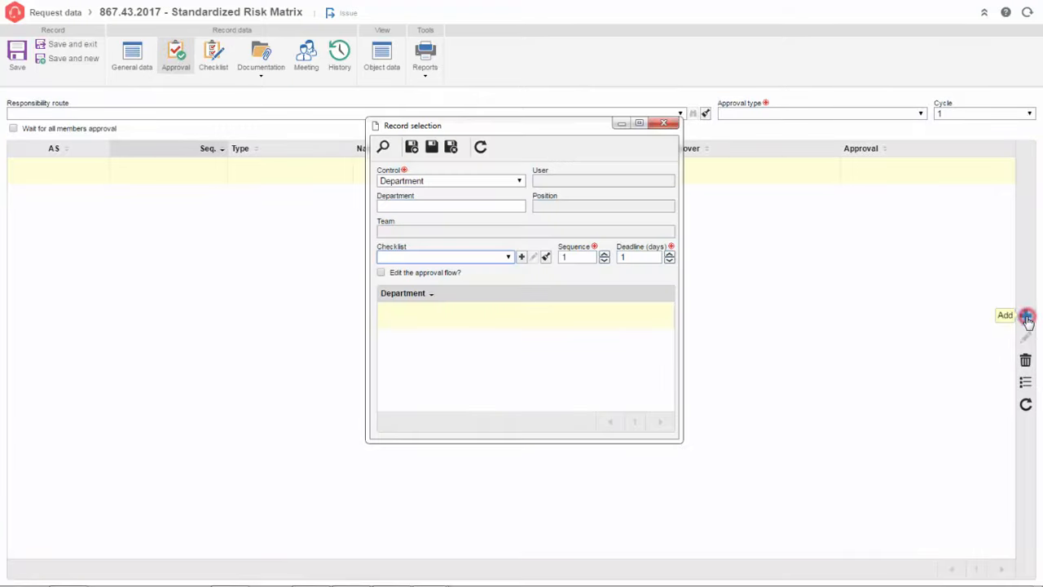
{"action": "left_click", "coordinate": [518, 181]}
{"action": "left_click", "coordinate": [466, 225]}
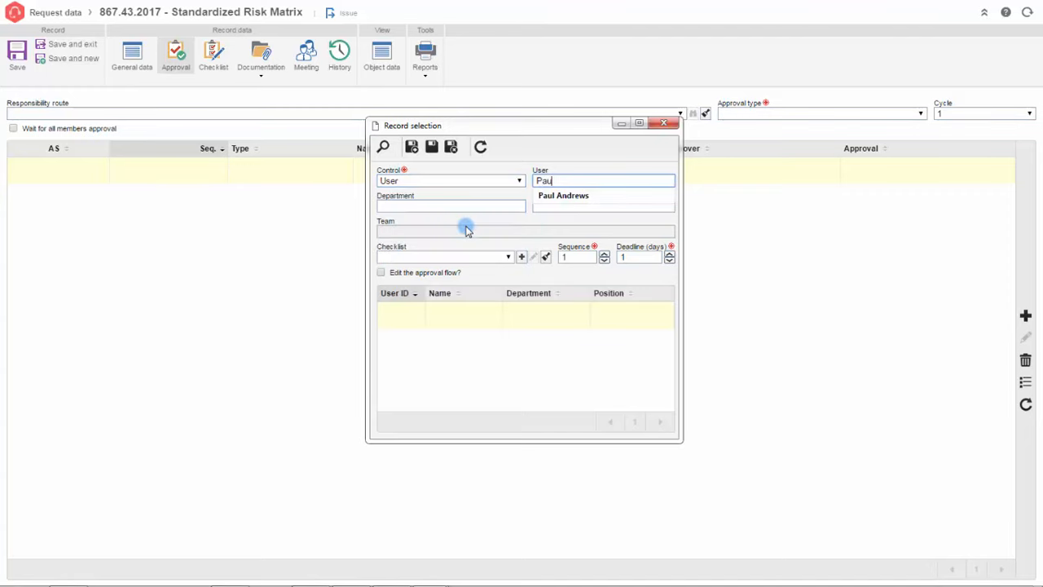
{"action": "left_click", "coordinate": [542, 195]}
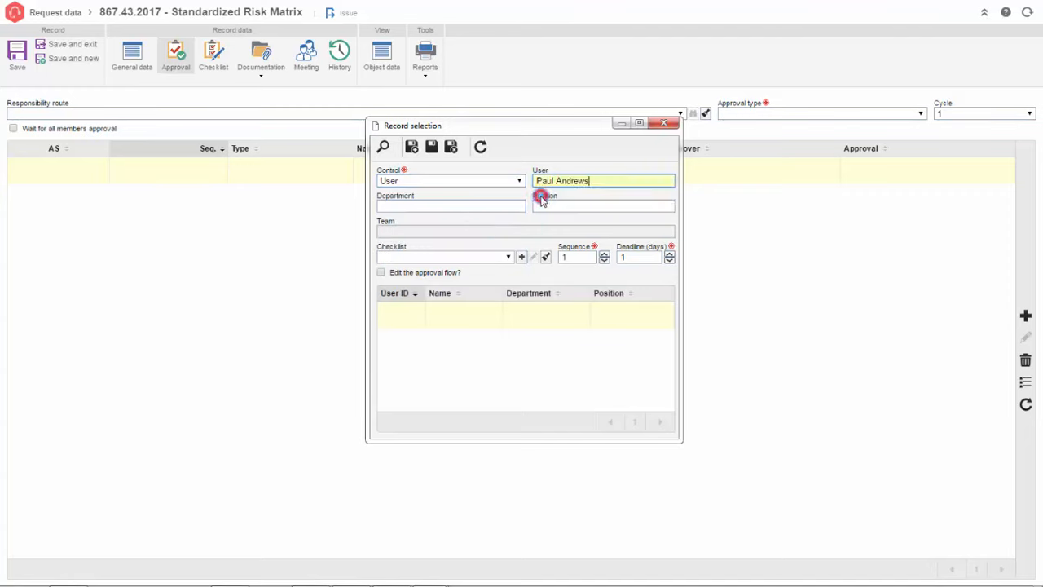
{"action": "left_click", "coordinate": [382, 148]}
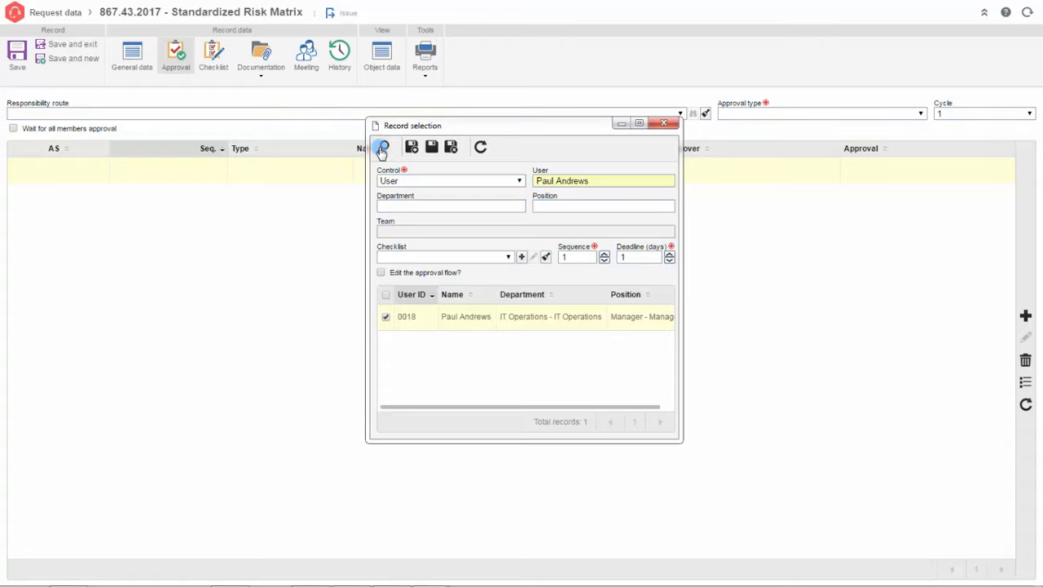
{"action": "left_click", "coordinate": [510, 318]}
{"action": "left_click", "coordinate": [451, 147]}
- Set the approval type to Incremental and send the request to the next step
{"action": "left_click", "coordinate": [920, 114]}
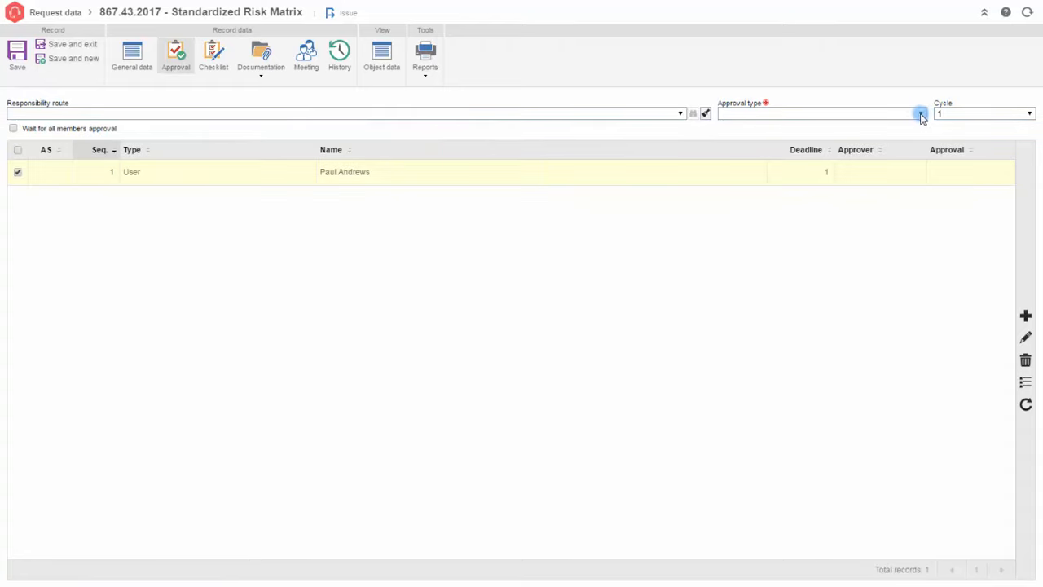
{"action": "left_click", "coordinate": [917, 136]}
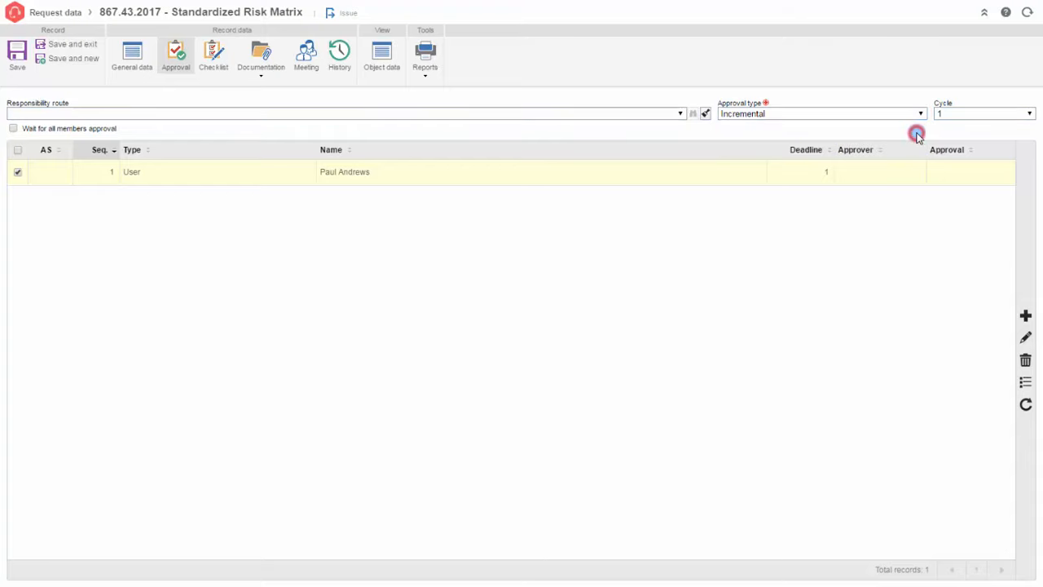
{"action": "left_click", "coordinate": [65, 46]}
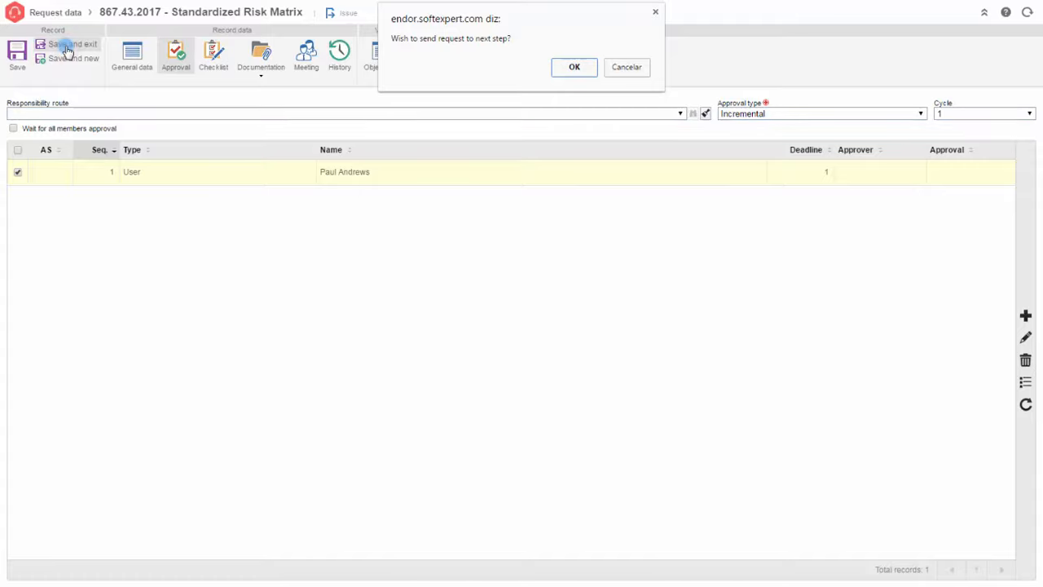
{"action": "left_click", "coordinate": [574, 68]}
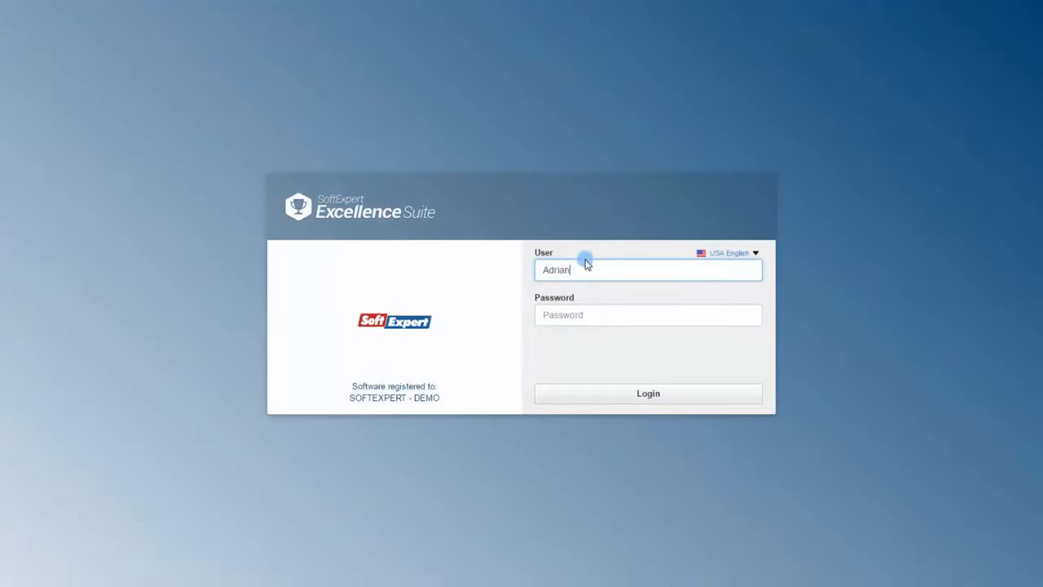
- Log in to the suite as the approving user
{"action": "double_click", "coordinate": [585, 263]}
{"action": "type", "text": "Paul"}
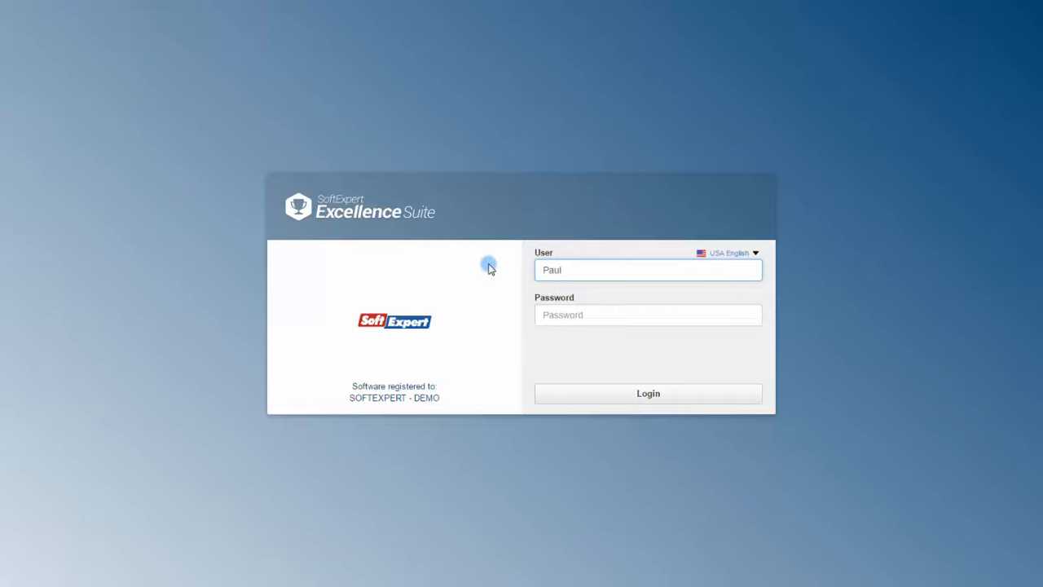
{"action": "left_click", "coordinate": [628, 315]}
{"action": "type", "text": "1234"}
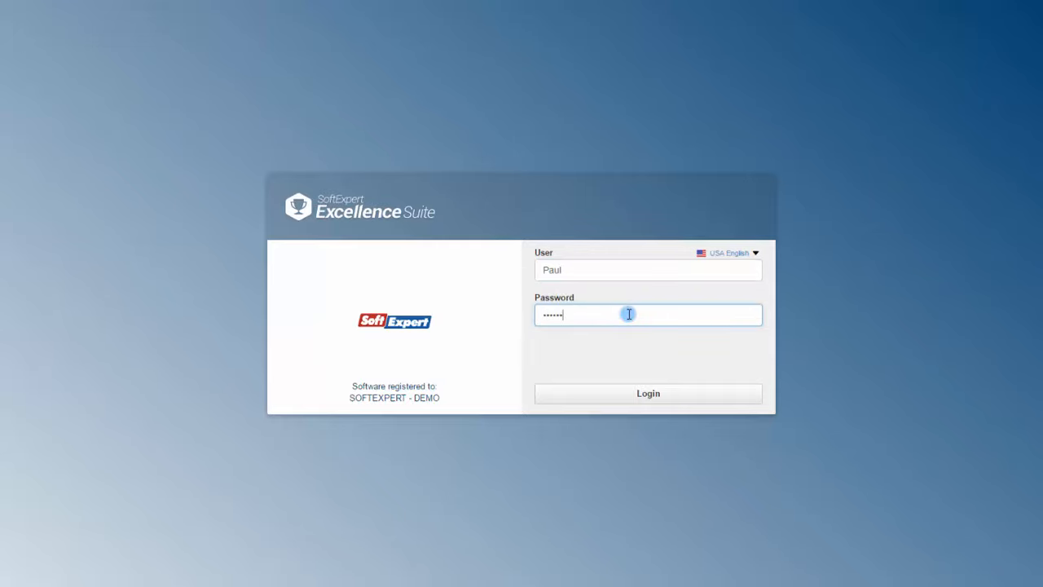
{"action": "left_click", "coordinate": [668, 395]}
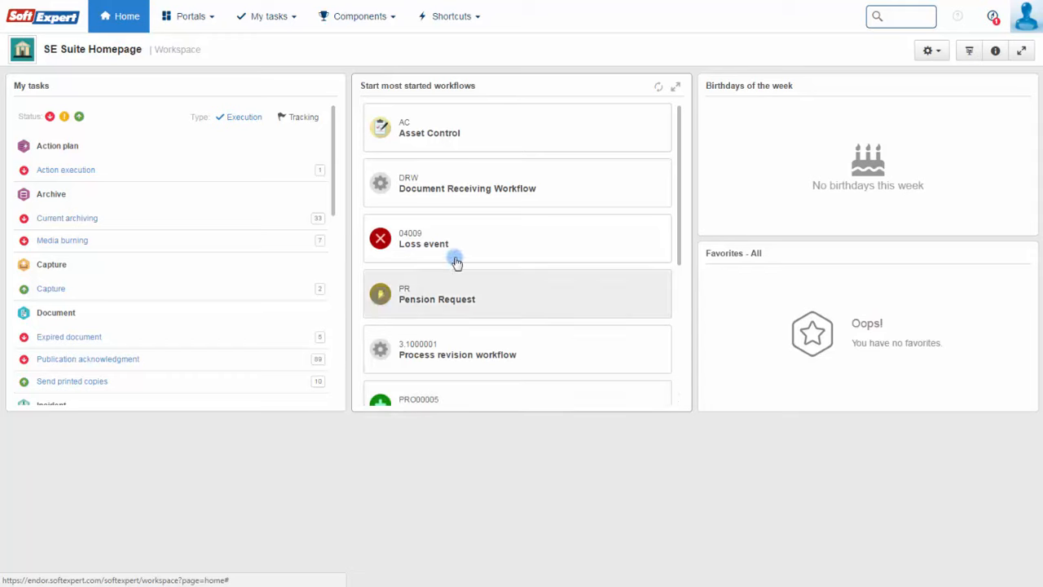
- Open request 867.43.2017 from My tasks > Request approval and review its attributes, object and summary
{"action": "left_click", "coordinate": [265, 16]}
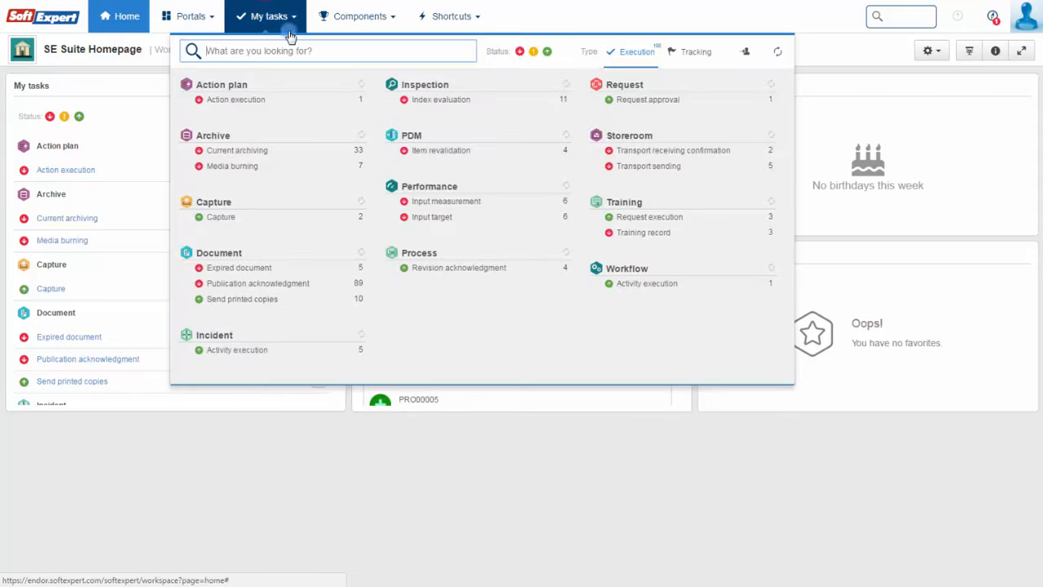
{"action": "left_click", "coordinate": [700, 106]}
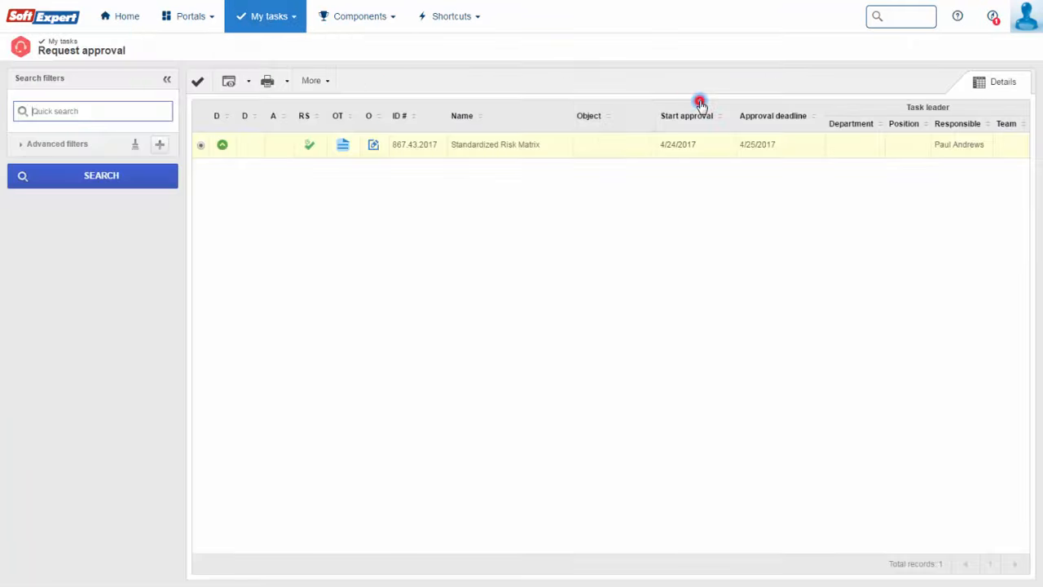
{"action": "left_click", "coordinate": [228, 85]}
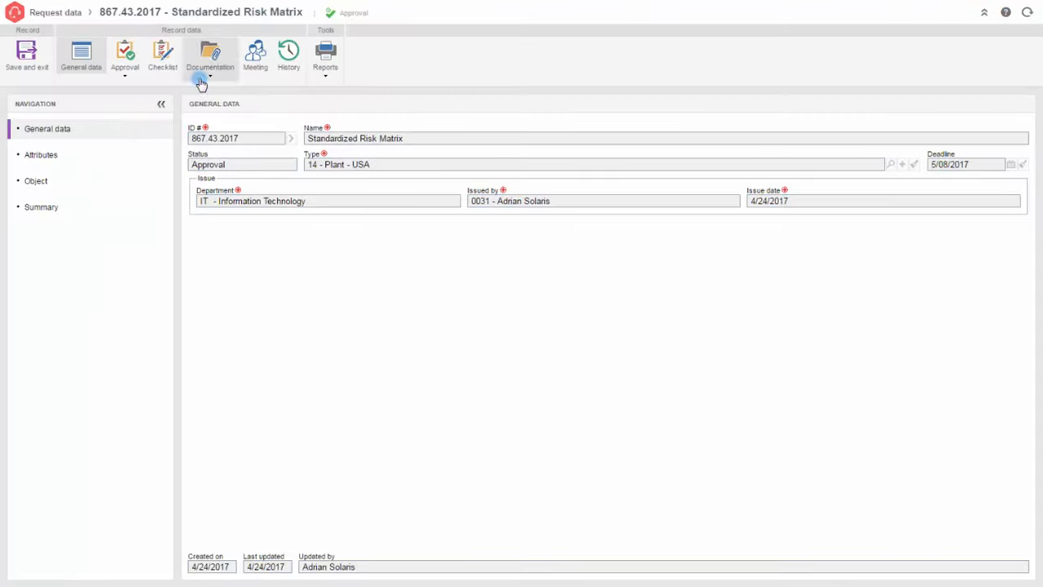
{"action": "left_click", "coordinate": [128, 154]}
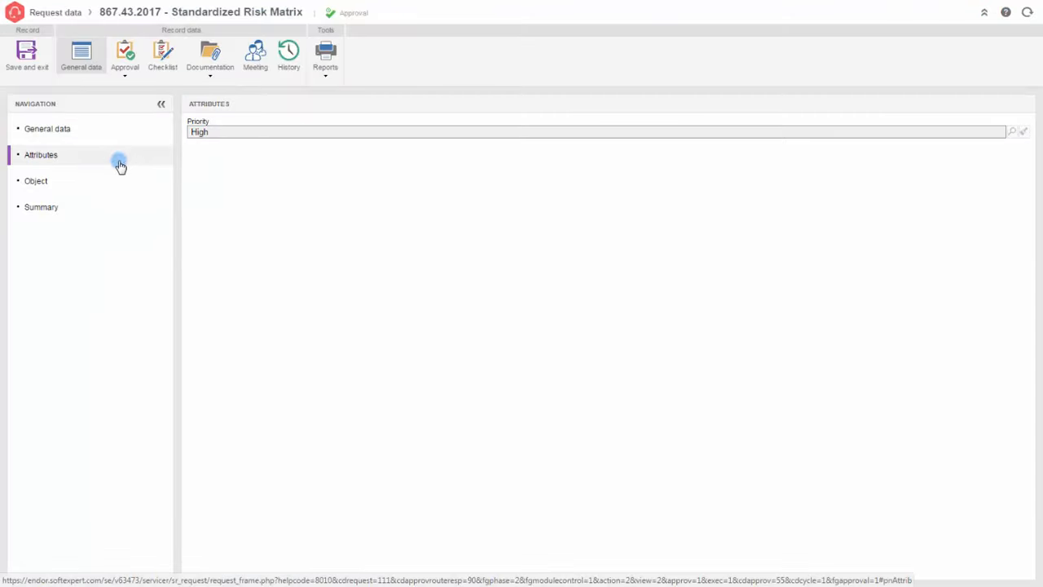
{"action": "left_click", "coordinate": [117, 183]}
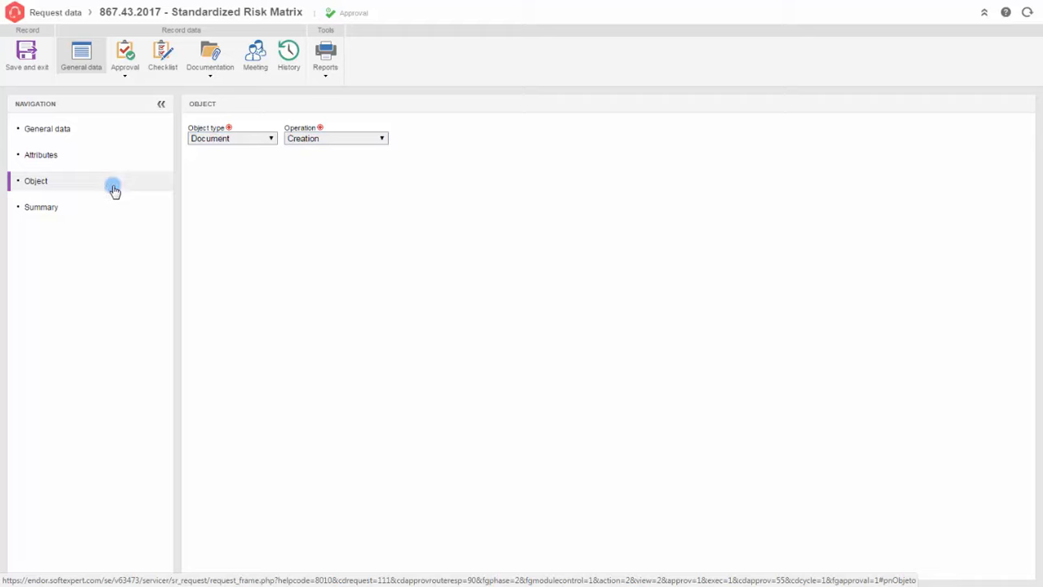
{"action": "left_click", "coordinate": [100, 207]}
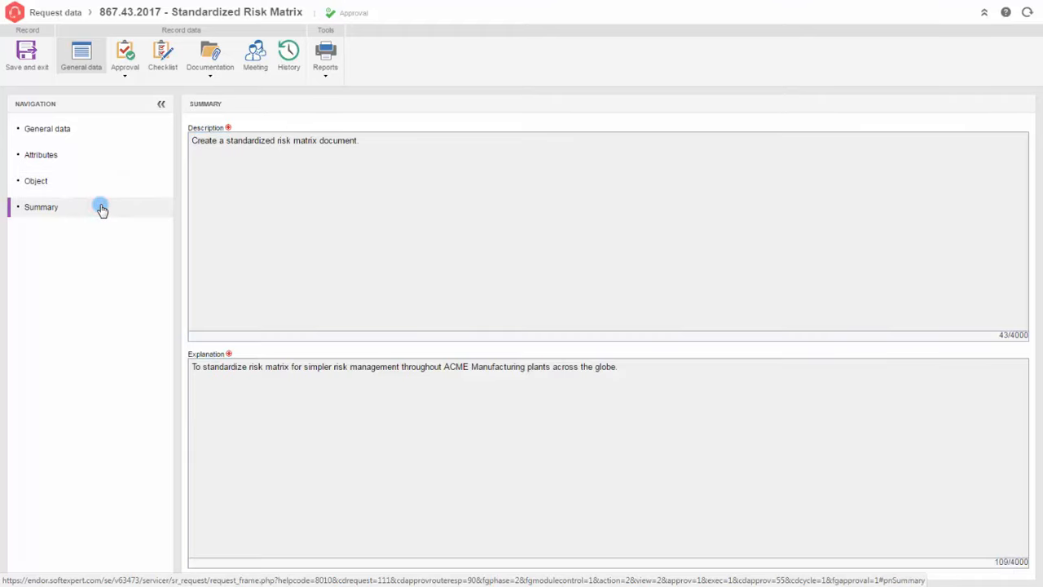
- Approve the request and set the searched user as responsible for execution
{"action": "left_click", "coordinate": [125, 55]}
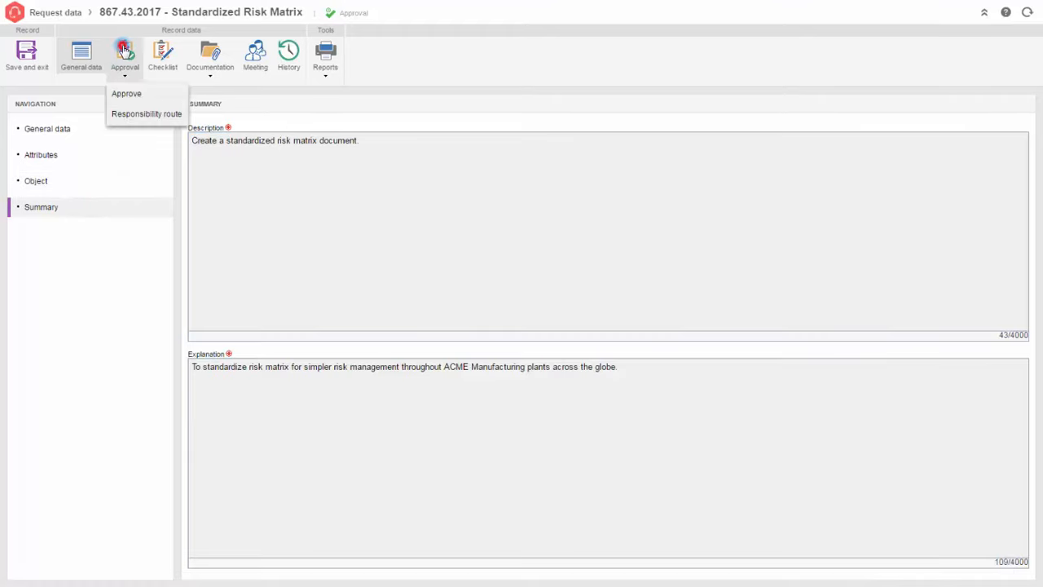
{"action": "left_click", "coordinate": [123, 96]}
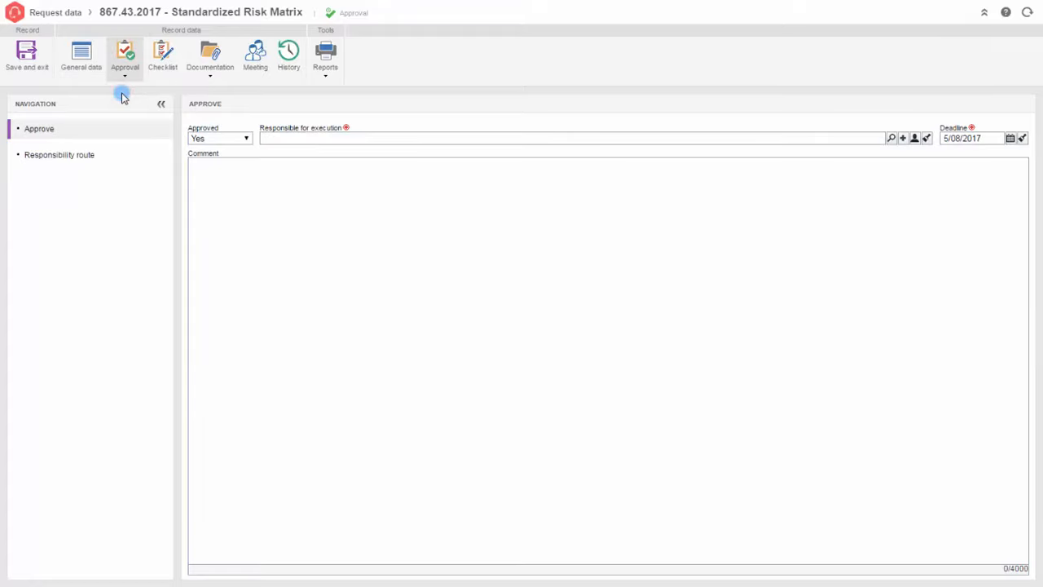
{"action": "left_click", "coordinate": [892, 138]}
{"action": "type", "text": "adrian"}
{"action": "key", "text": "Return"}
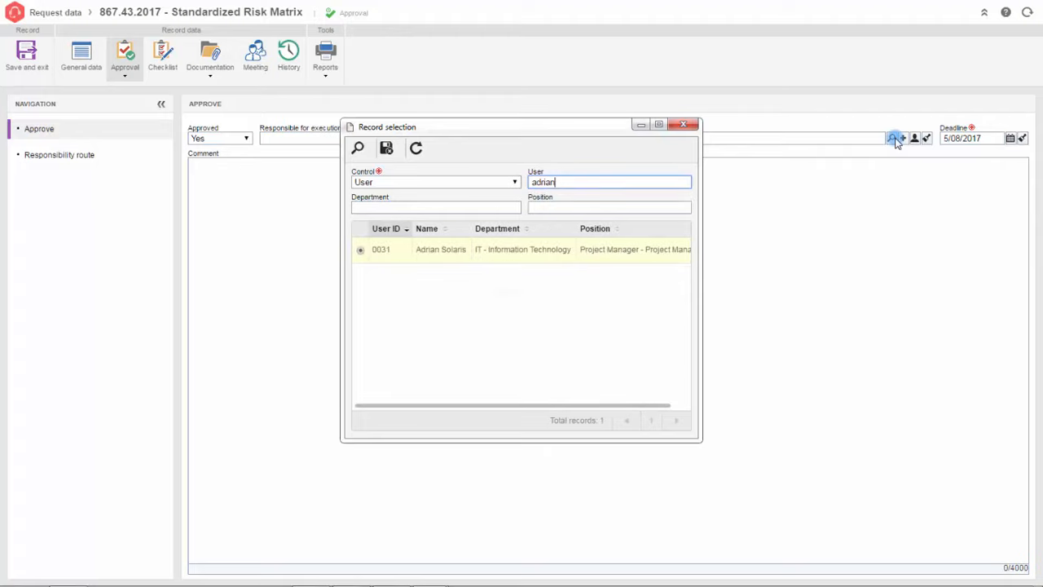
{"action": "left_click", "coordinate": [493, 252]}
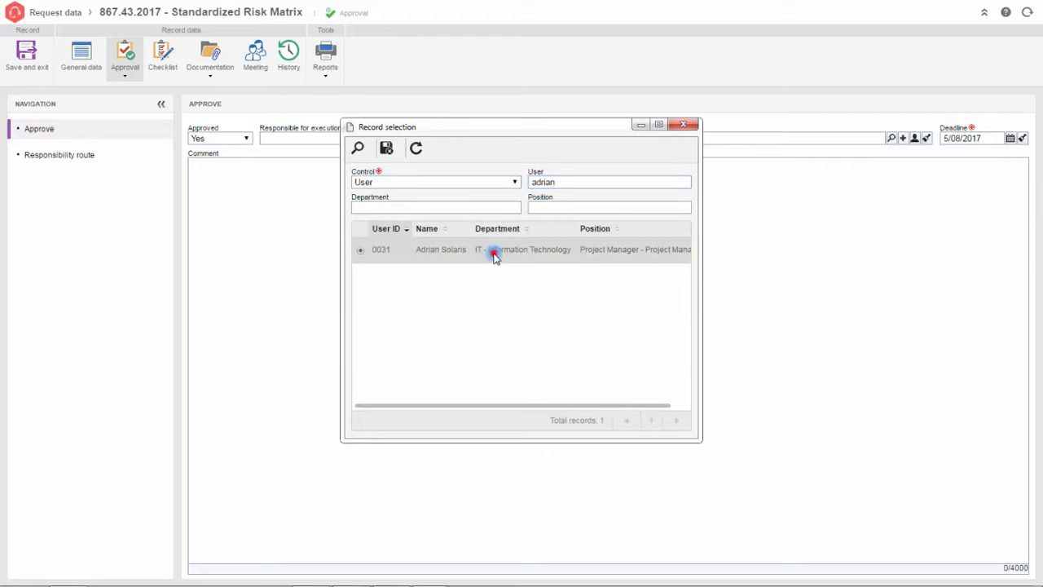
{"action": "left_click", "coordinate": [387, 149]}
- Add the comment 'Request approved!' and set the execution deadline to 4/28/2017
{"action": "left_click", "coordinate": [390, 175]}
{"action": "type", "text": "Request approved!"}
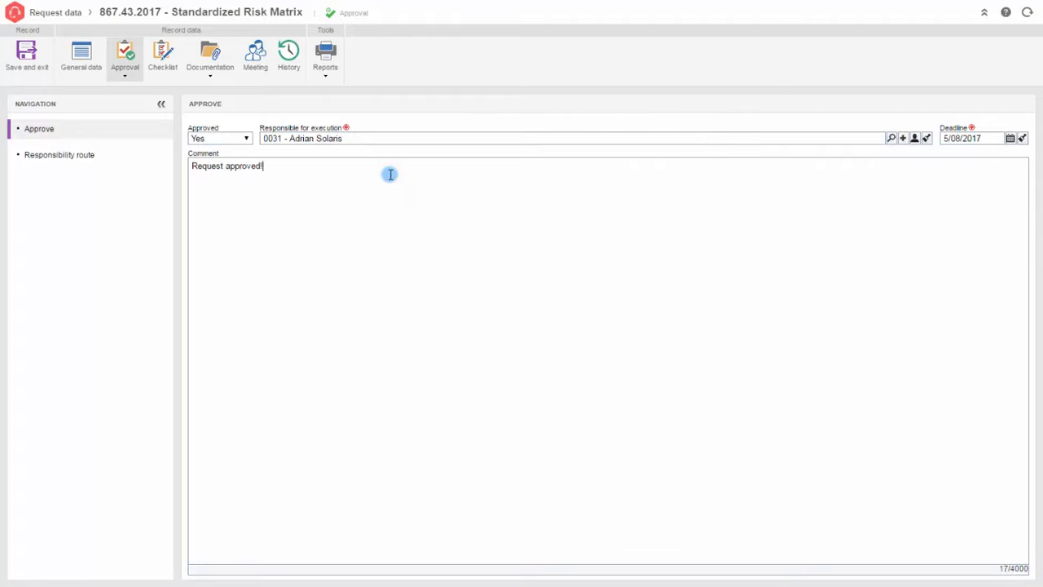
{"action": "left_click", "coordinate": [1010, 137]}
{"action": "left_click", "coordinate": [902, 146]}
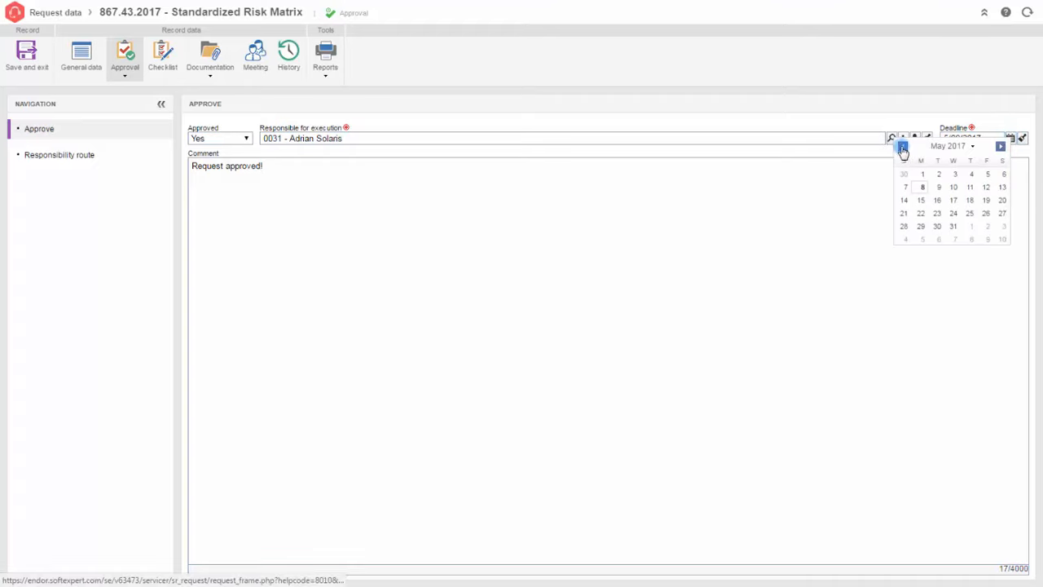
{"action": "left_click", "coordinate": [987, 226]}
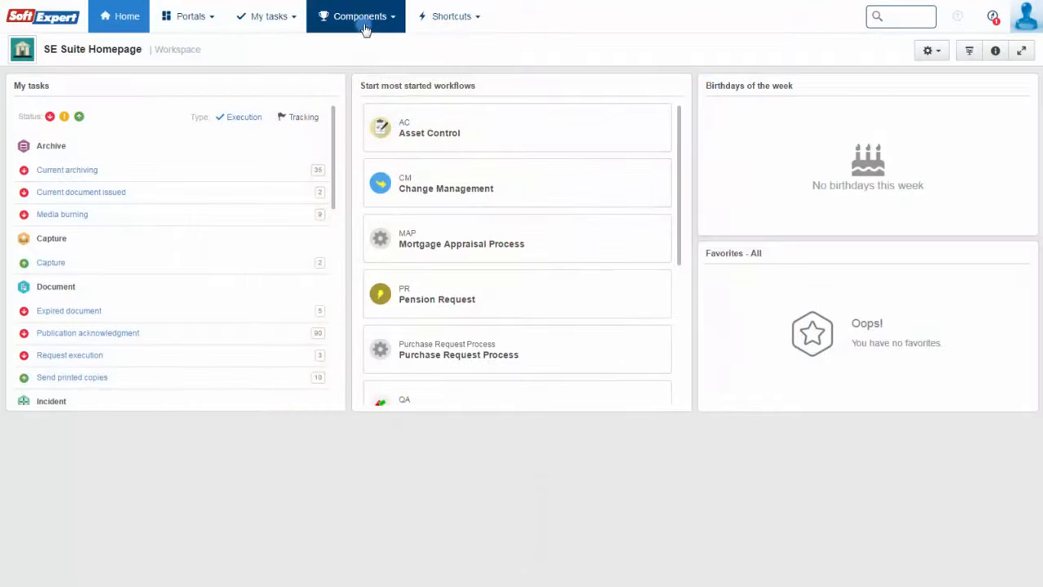
- Open the full list of requests from the Request component
{"action": "left_click", "coordinate": [362, 17]}
{"action": "left_click", "coordinate": [597, 319]}
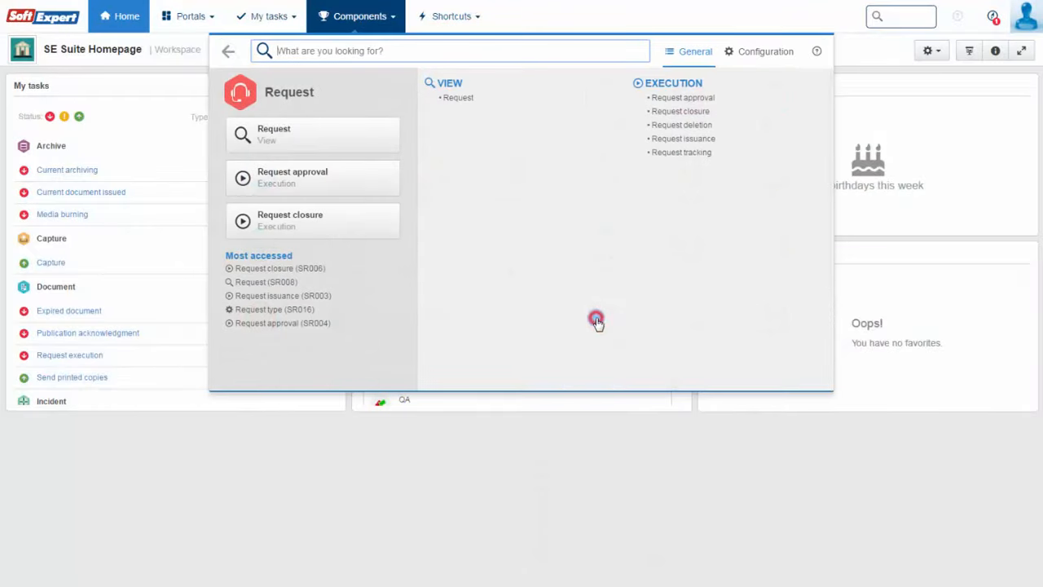
{"action": "left_click", "coordinate": [461, 98]}
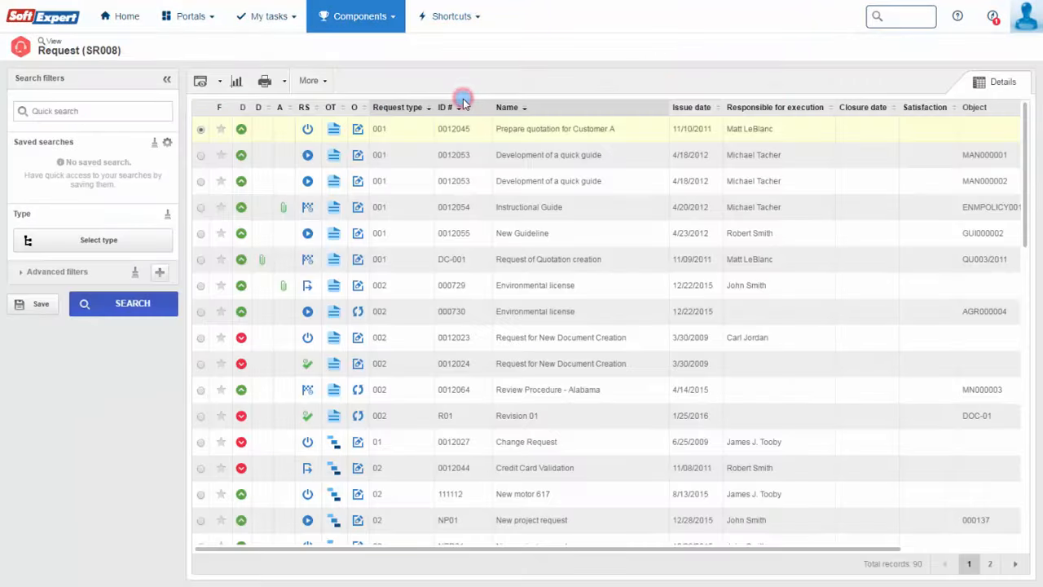
{"action": "left_click_drag", "start_coordinate": [1025, 163], "coordinate": [1033, 358]}
{"action": "left_click_drag", "start_coordinate": [844, 551], "coordinate": [936, 552]}
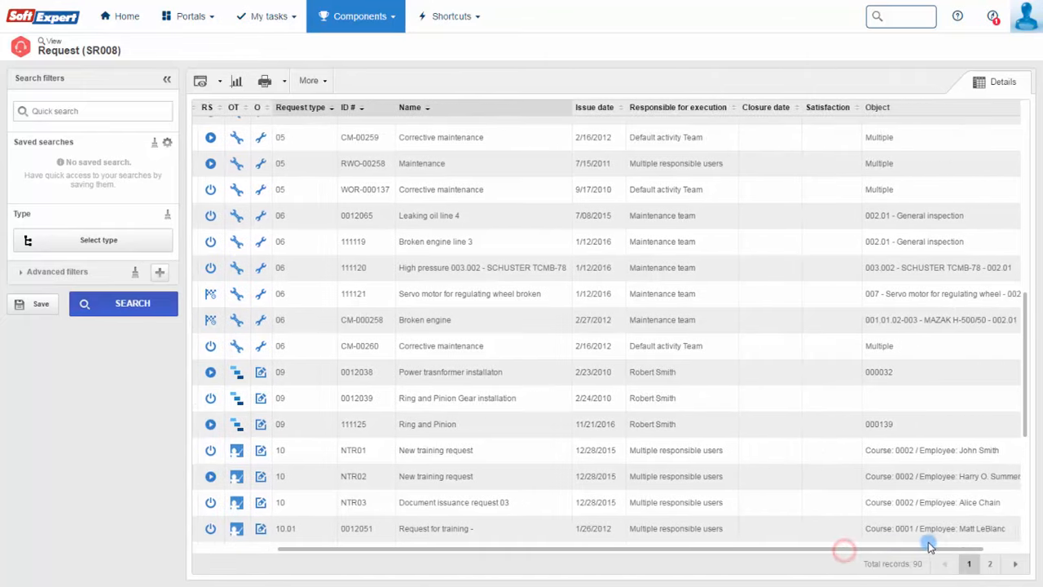
- Close the Group by popup and add a Request filter section with ID, name, status, approval and period fields
{"action": "left_click", "coordinate": [146, 239]}
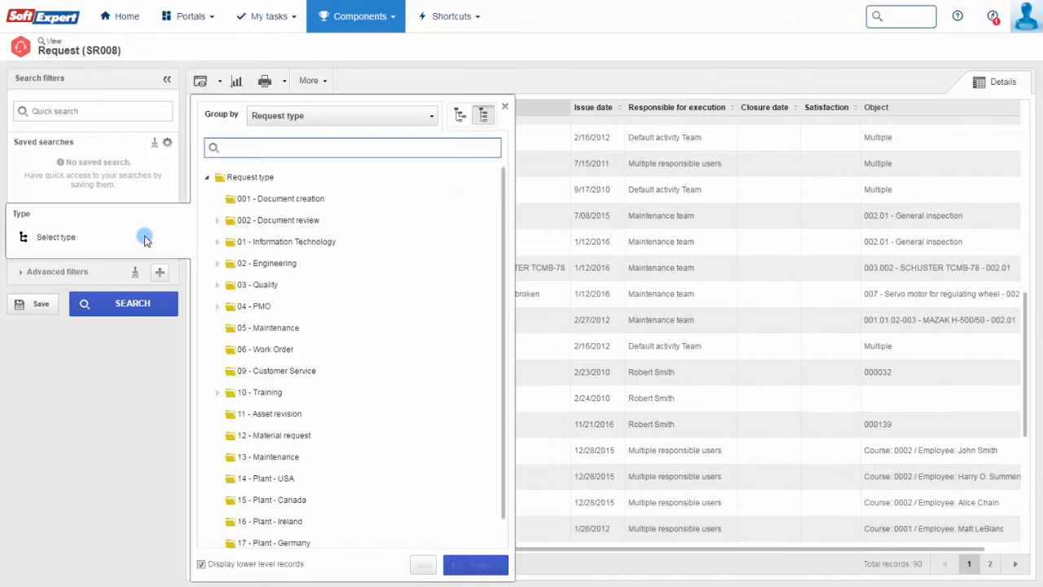
{"action": "left_click", "coordinate": [504, 107]}
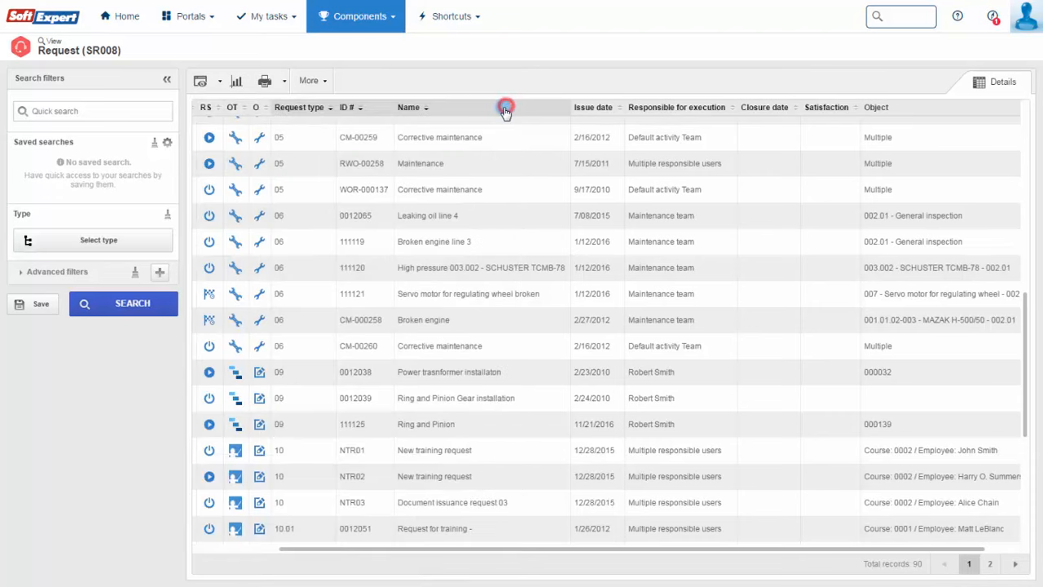
{"action": "left_click", "coordinate": [160, 271]}
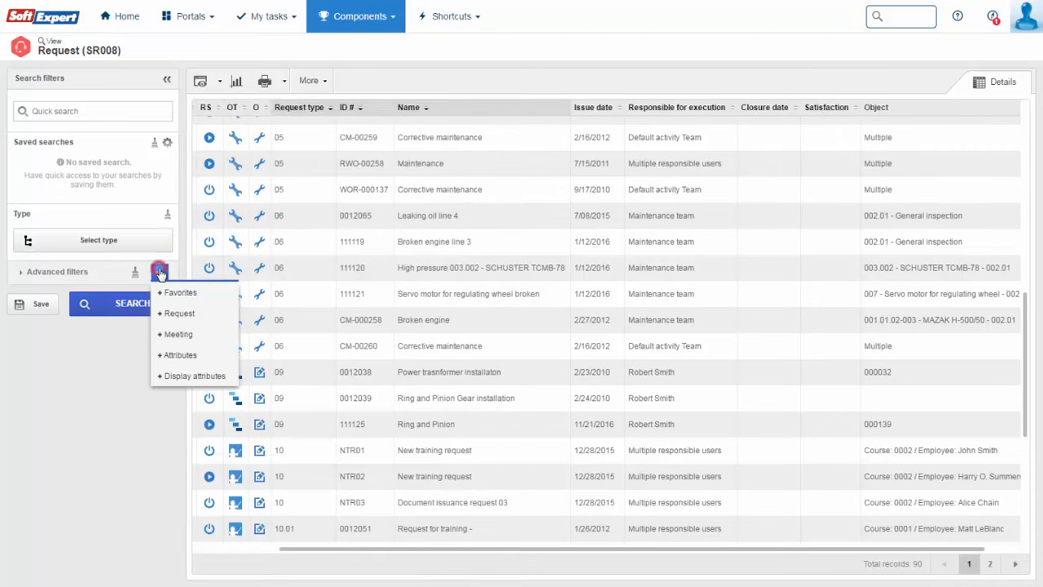
{"action": "left_click", "coordinate": [177, 314]}
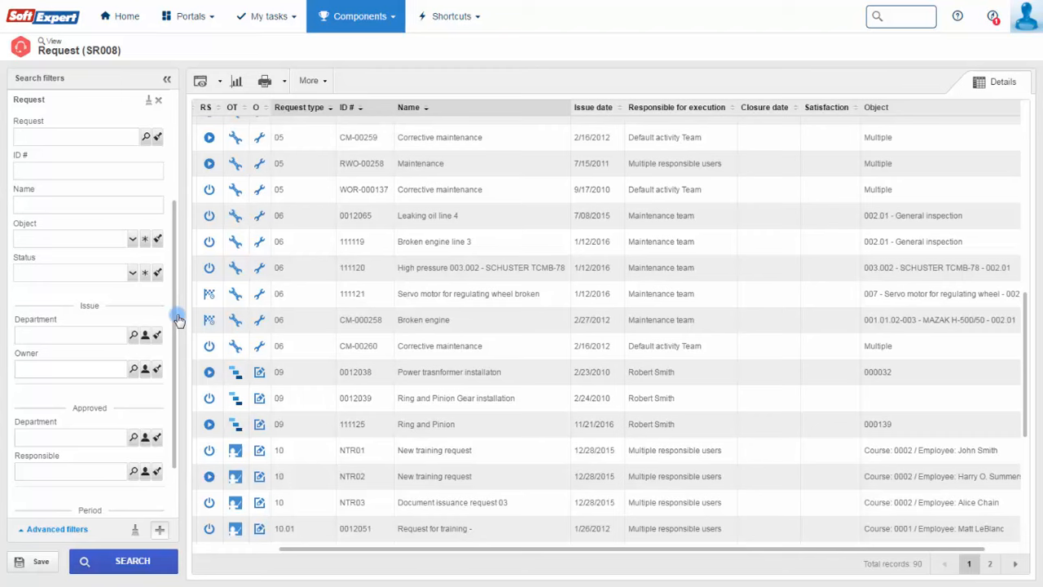
{"action": "left_click_drag", "start_coordinate": [173, 304], "coordinate": [175, 356]}
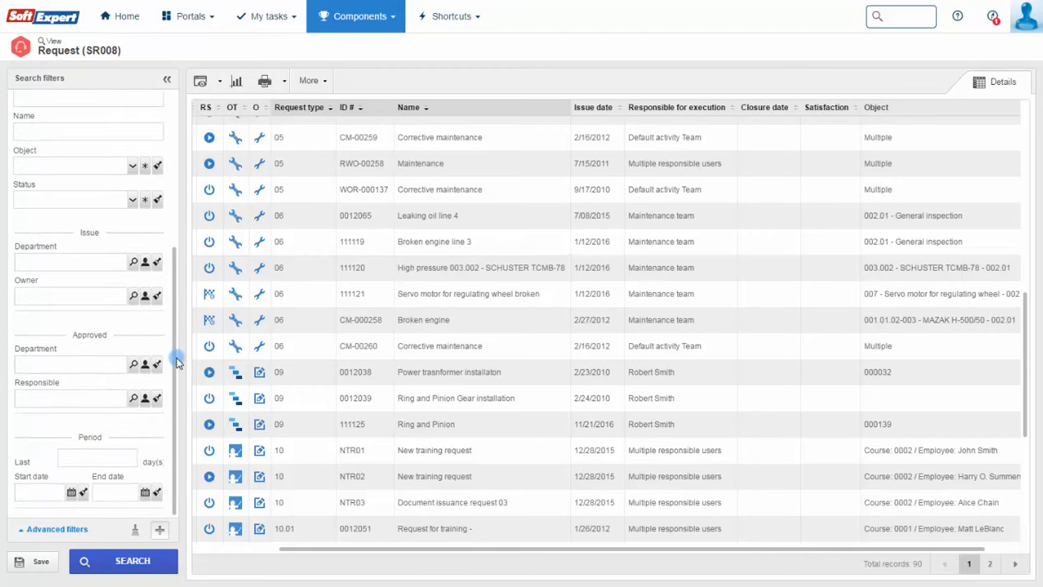
{"action": "left_click", "coordinate": [160, 530]}
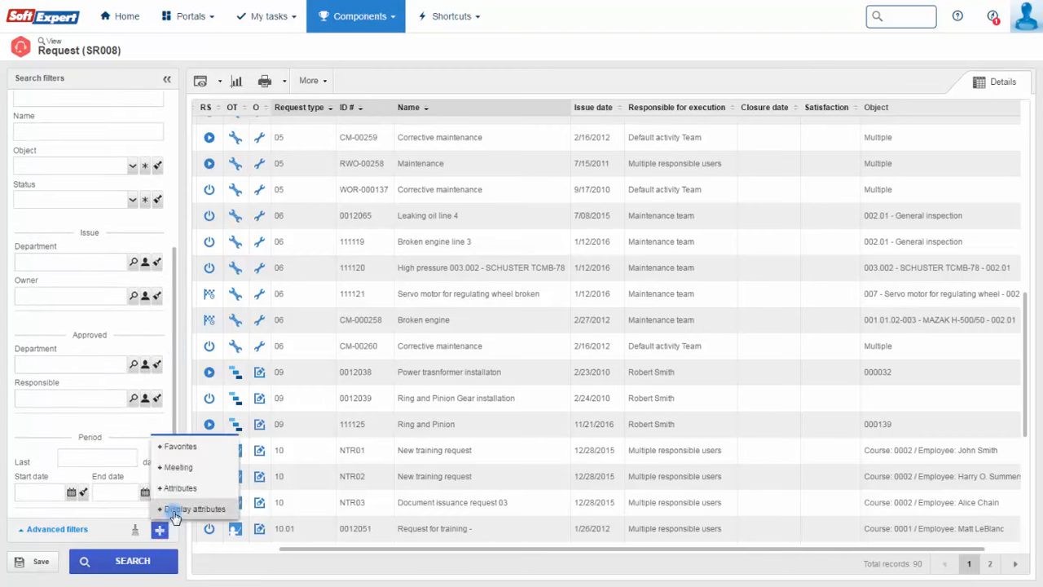
- Add Meeting and Attributes filter sections to the search filters
{"action": "left_click", "coordinate": [178, 467]}
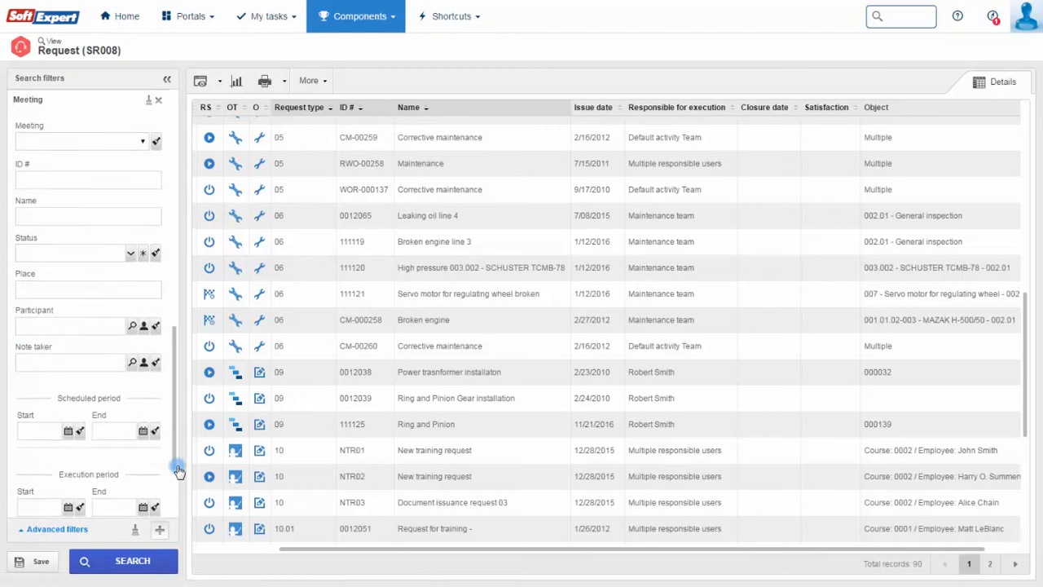
{"action": "left_click_drag", "start_coordinate": [171, 462], "coordinate": [174, 508]}
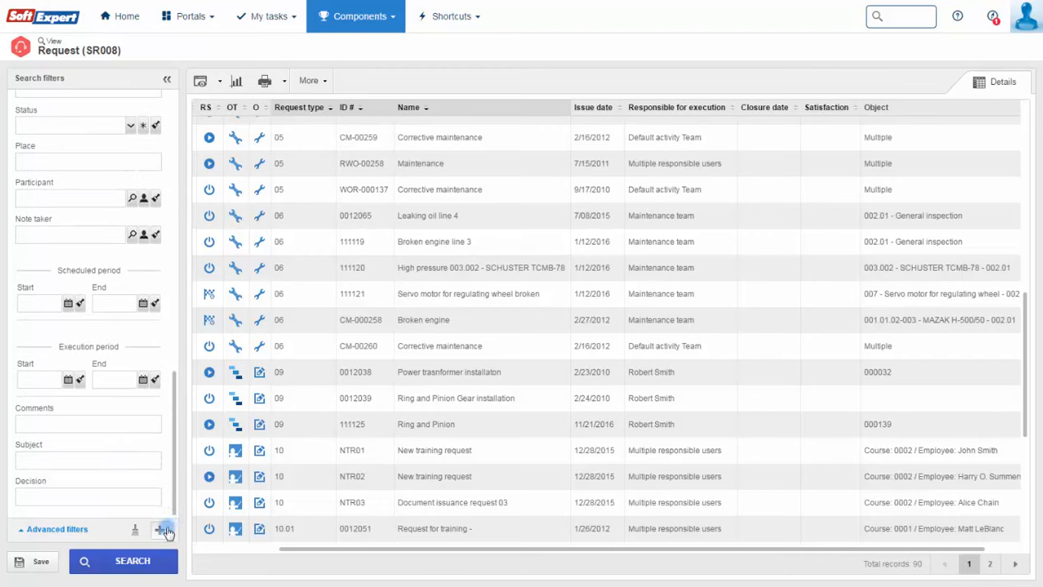
{"action": "left_click", "coordinate": [159, 529]}
{"action": "left_click", "coordinate": [189, 490]}
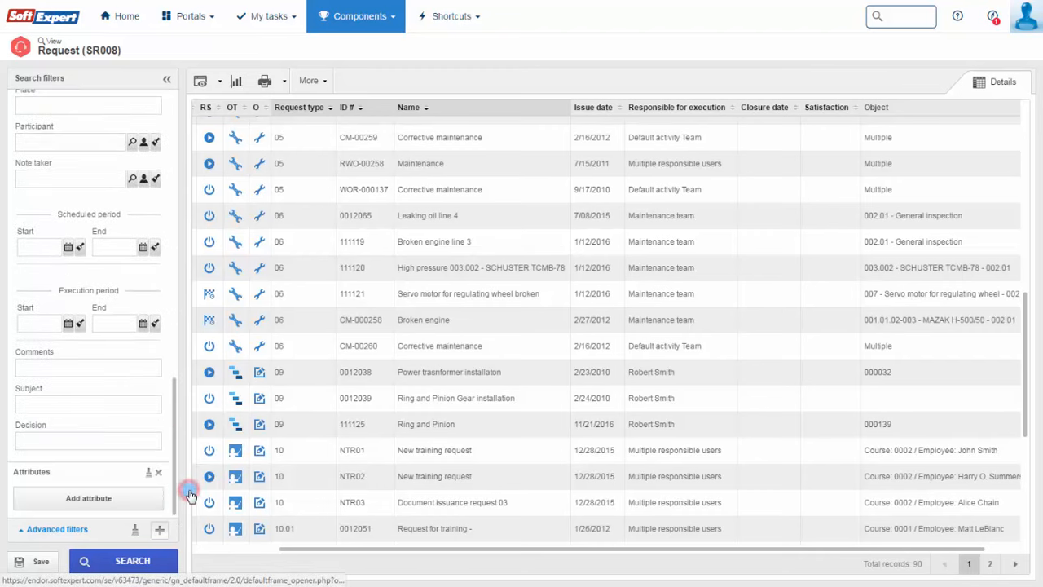
- Browse the filterable attributes without applying one, then start a new analysis vision of the 90 records
{"action": "left_click", "coordinate": [156, 500]}
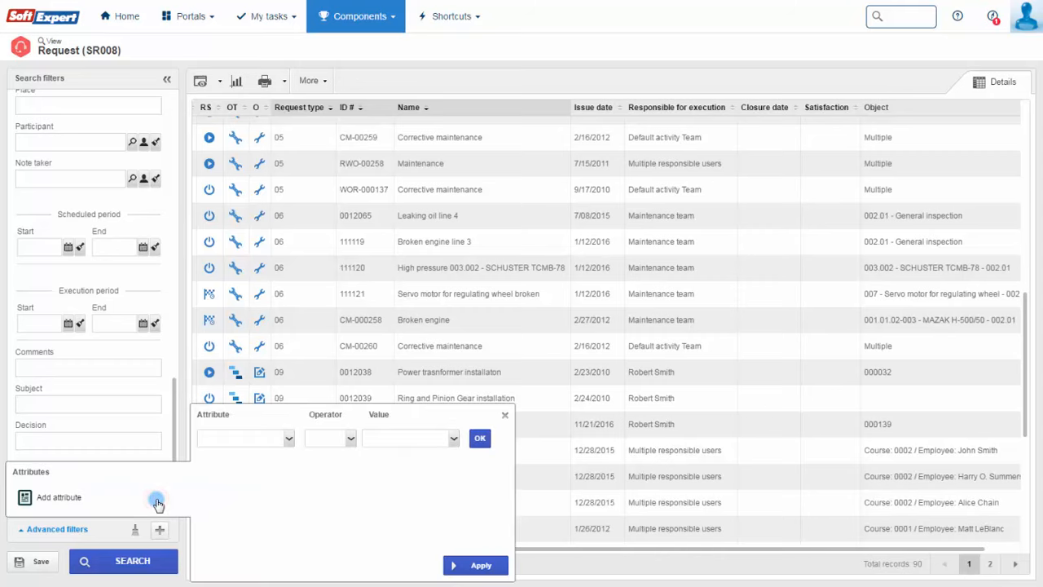
{"action": "left_click", "coordinate": [289, 440]}
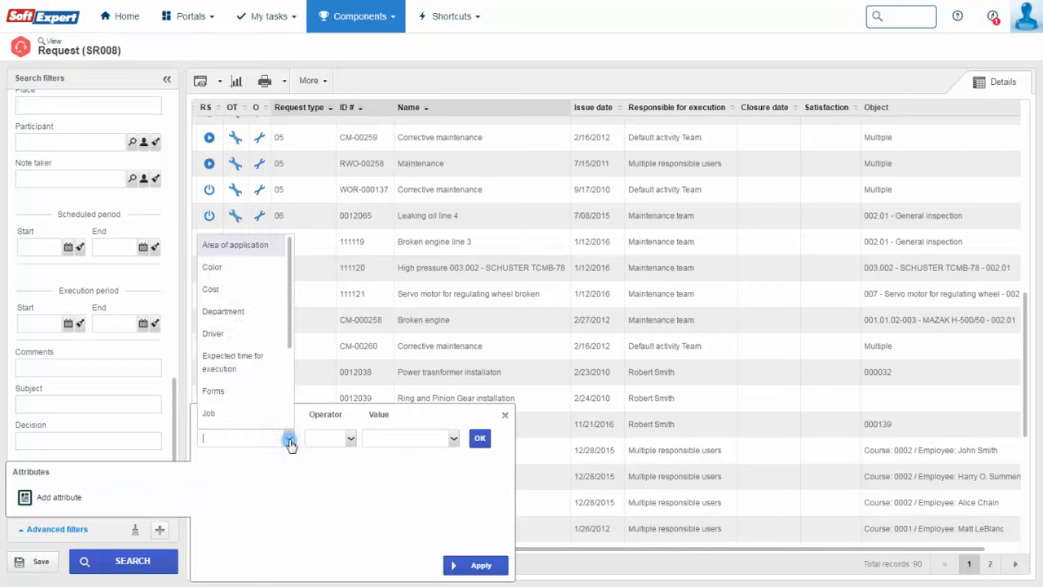
{"action": "left_click_drag", "start_coordinate": [291, 328], "coordinate": [284, 419]}
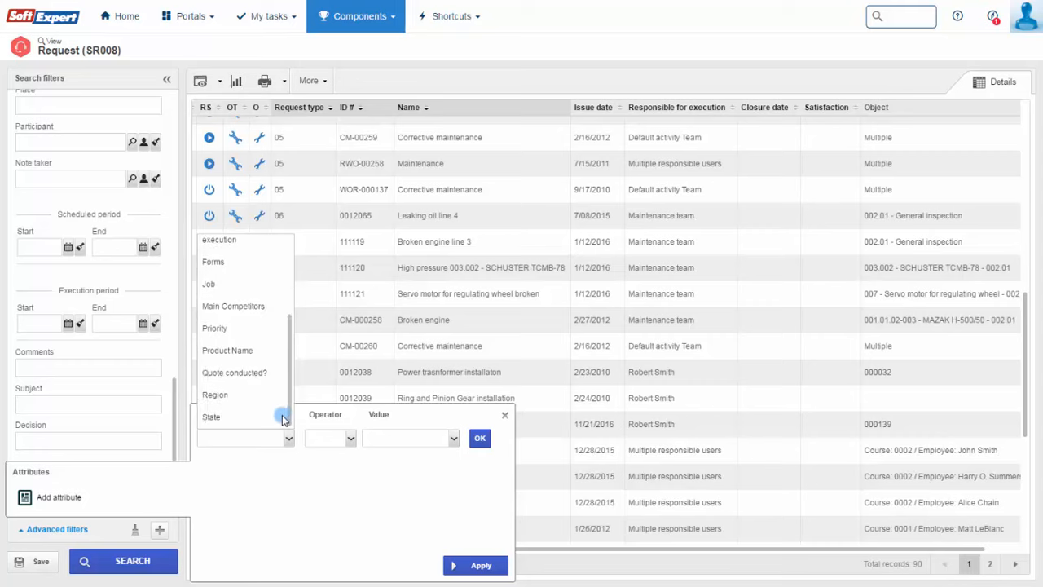
{"action": "left_click", "coordinate": [505, 418]}
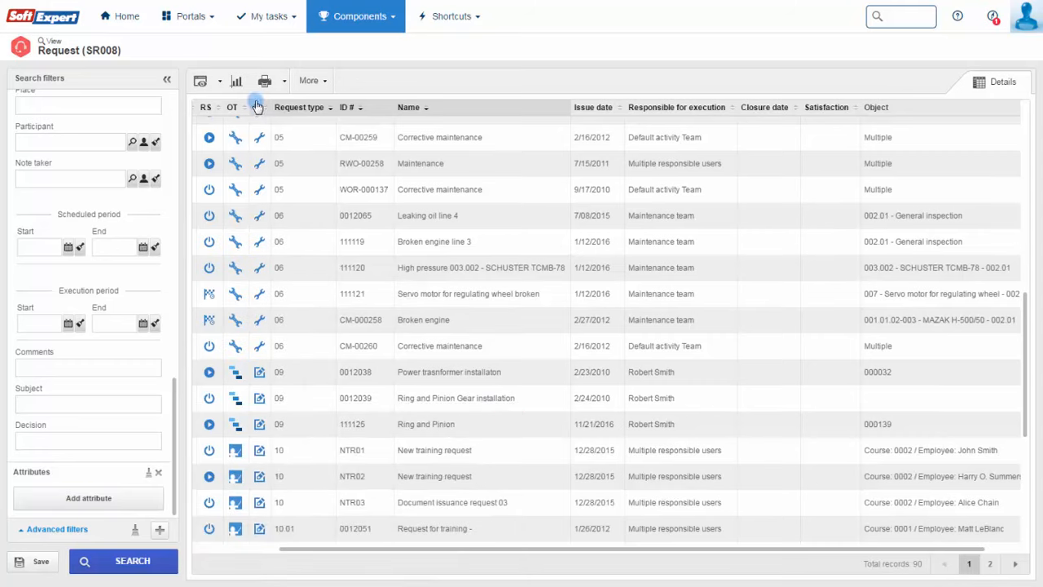
{"action": "left_click", "coordinate": [235, 82]}
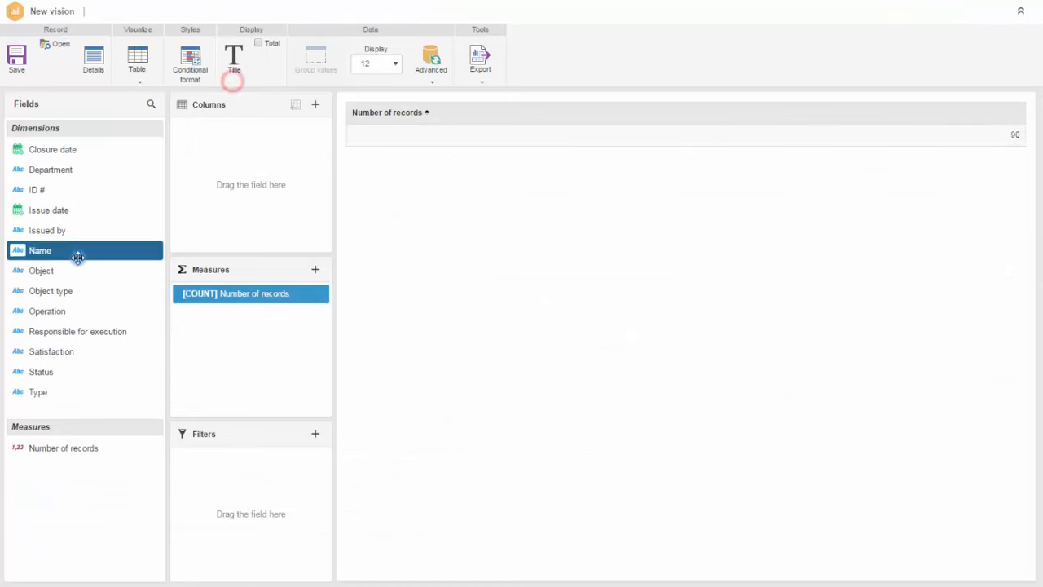
- Group the request count by Object type with a Total row, shown as a column chart
{"action": "left_click_drag", "start_coordinate": [63, 291], "coordinate": [224, 135]}
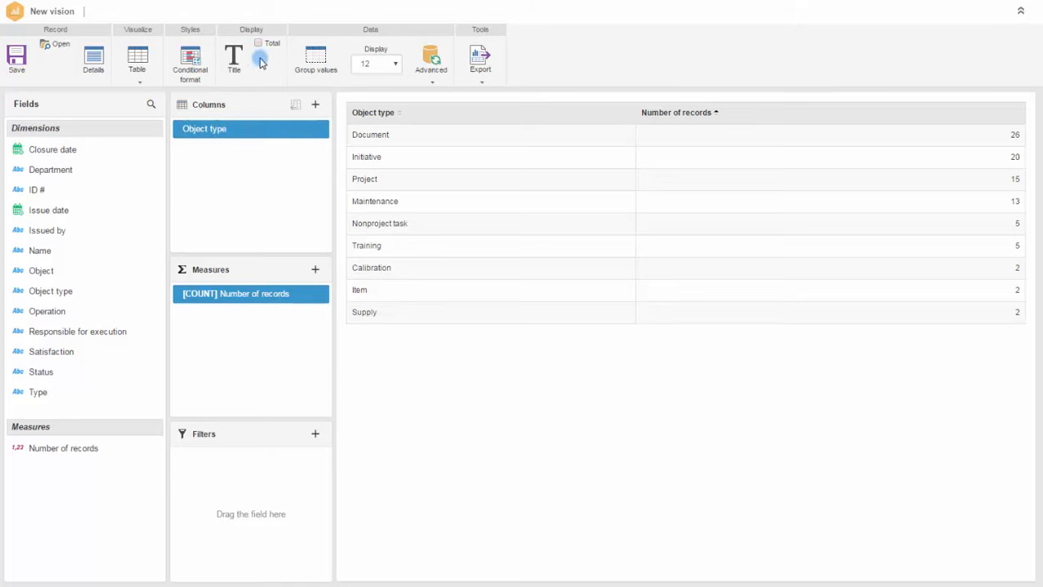
{"action": "left_click", "coordinate": [259, 43]}
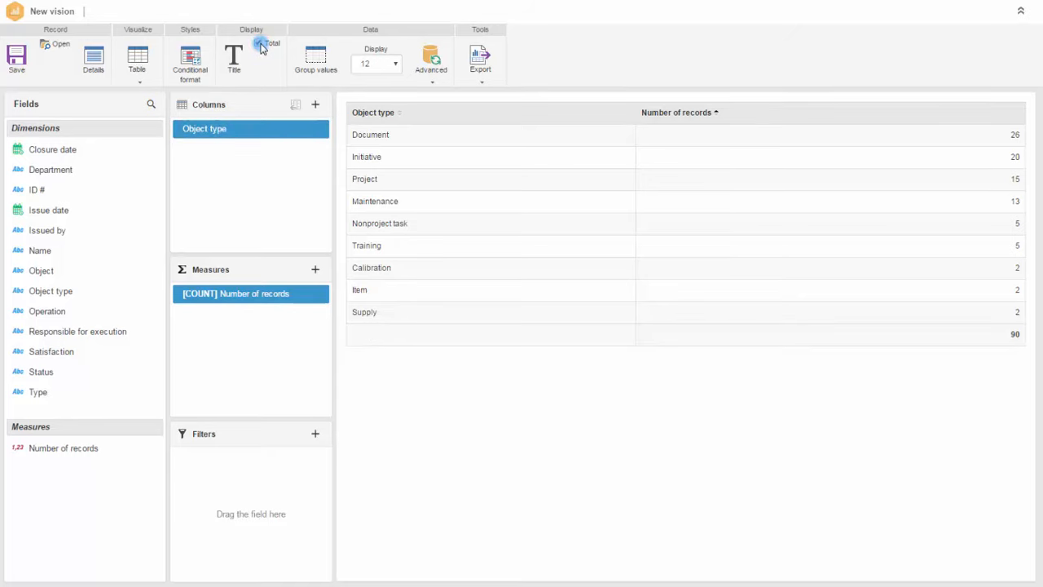
{"action": "left_click", "coordinate": [139, 80]}
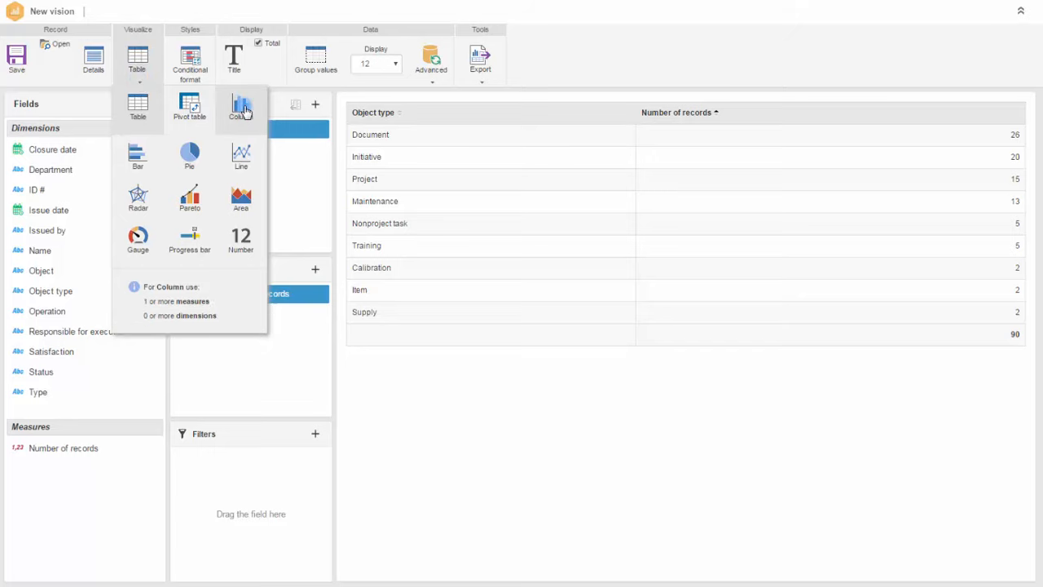
{"action": "left_click", "coordinate": [243, 110]}
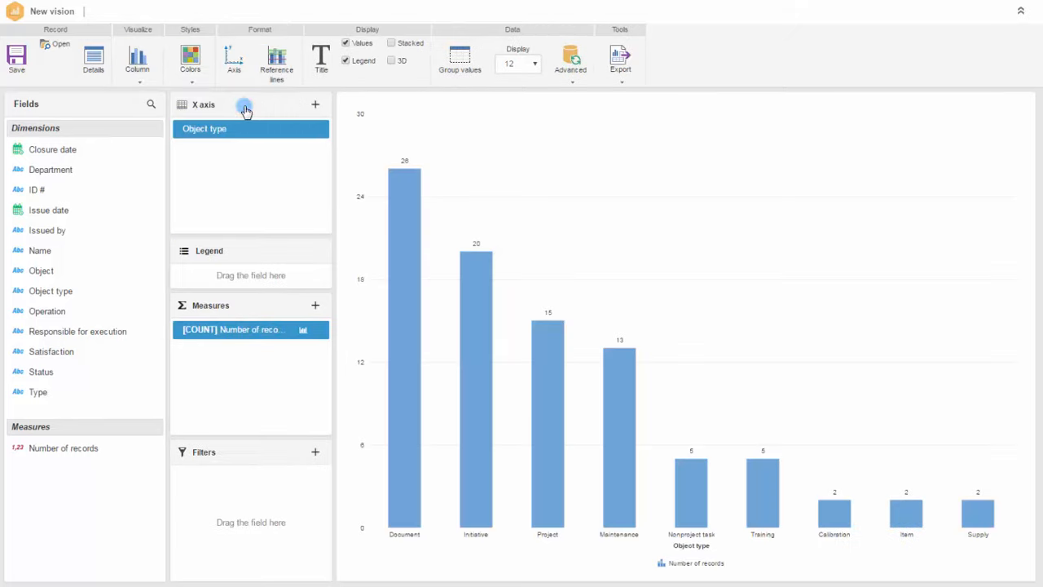
- Add Status and Type as X axis levels and drill into Document > To be executed
{"action": "left_click_drag", "start_coordinate": [45, 371], "coordinate": [189, 155]}
{"action": "left_click_drag", "start_coordinate": [51, 392], "coordinate": [191, 177]}
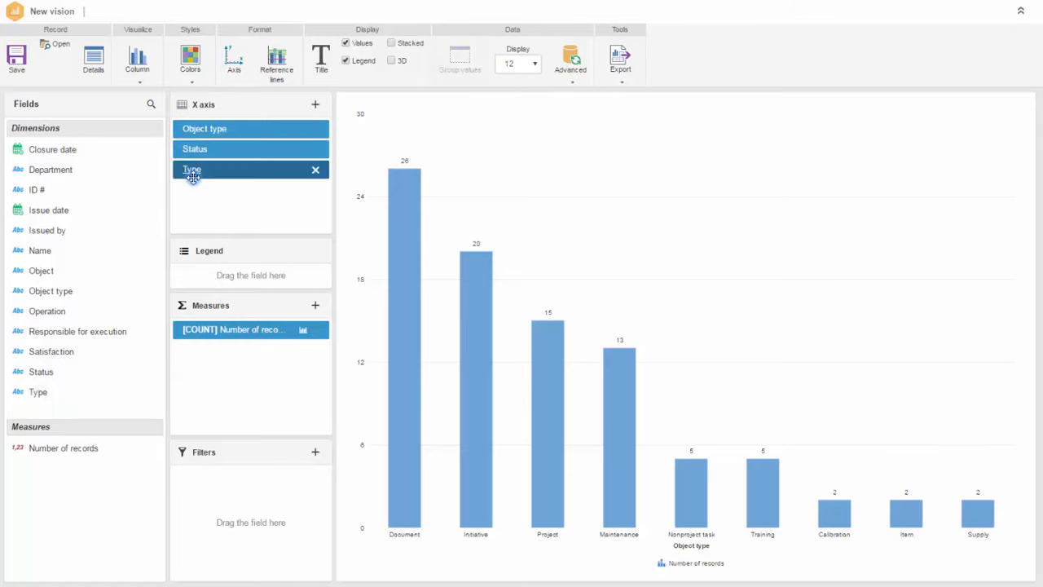
{"action": "left_click", "coordinate": [404, 326]}
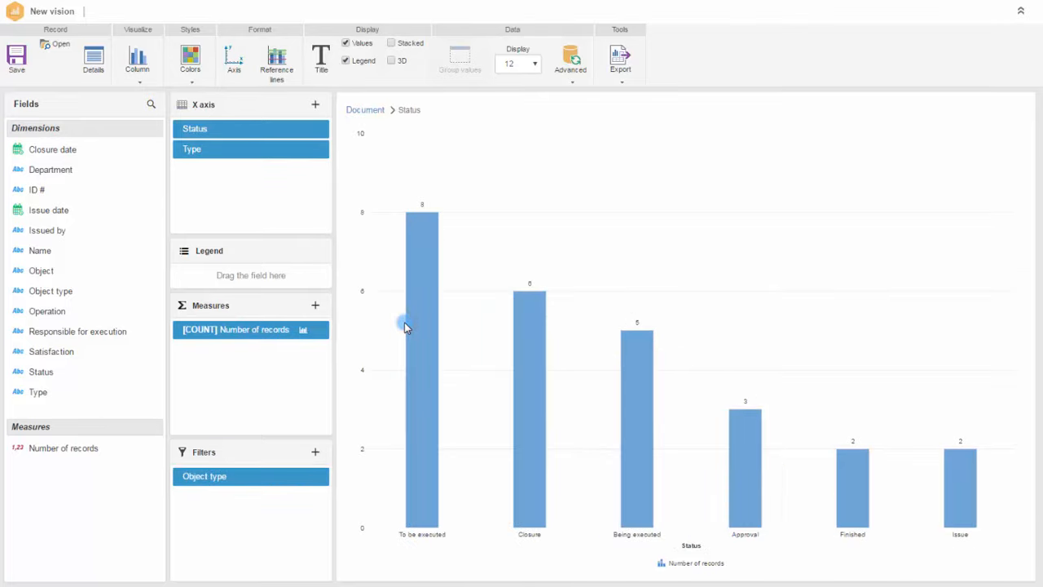
{"action": "left_click", "coordinate": [419, 327]}
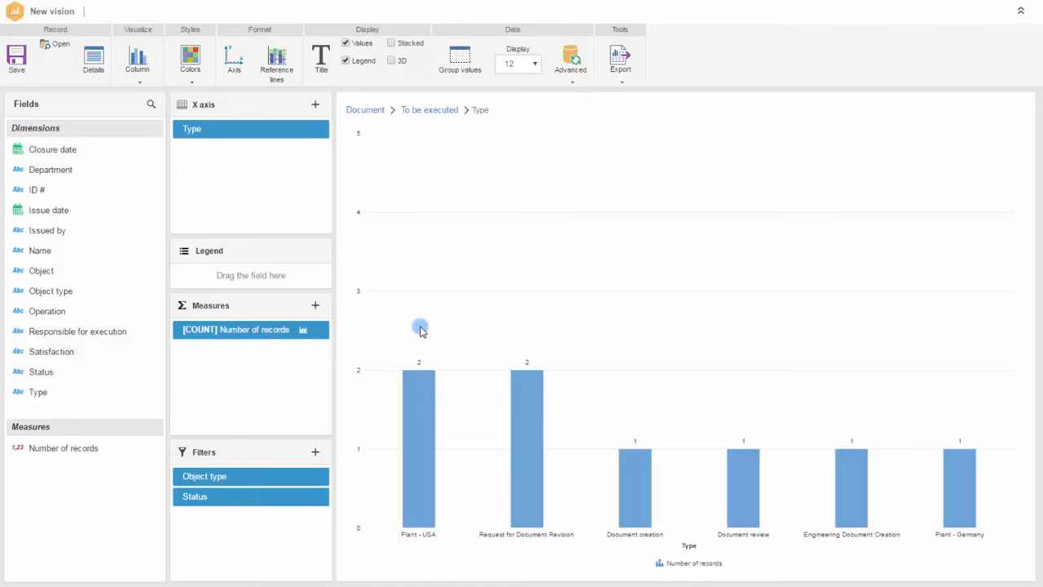
{"action": "left_click", "coordinate": [133, 71]}
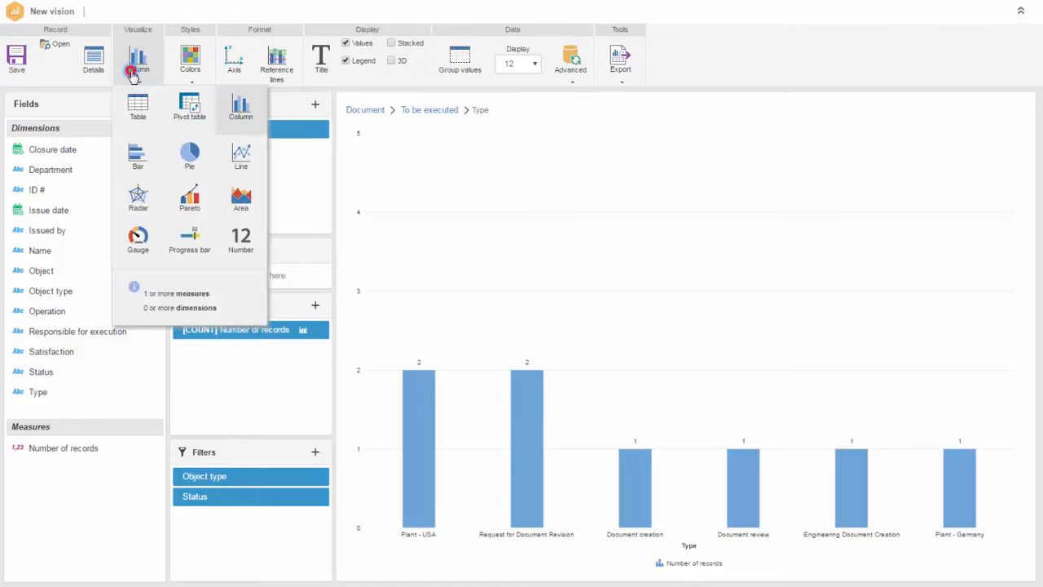
- Switch to a pie chart and drill into Document > Closure to show each Type's share
{"action": "left_click", "coordinate": [190, 153]}
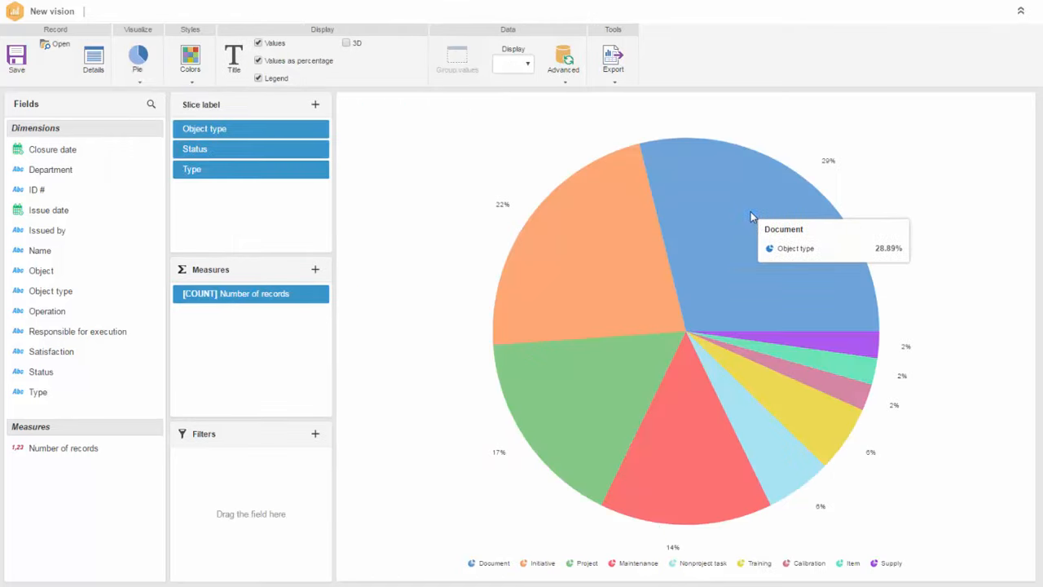
{"action": "mouse_move", "coordinate": [843, 339]}
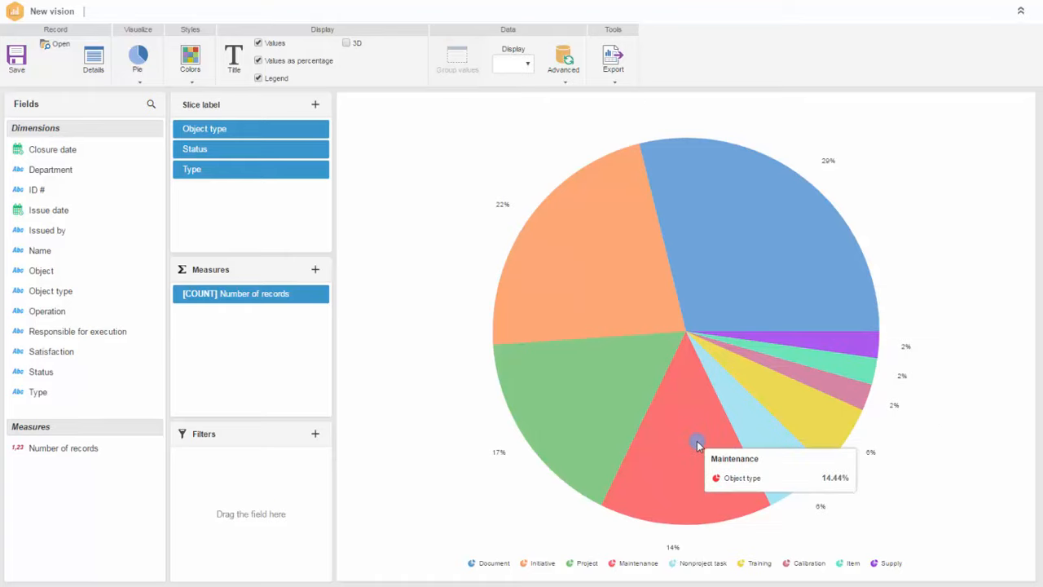
{"action": "mouse_move", "coordinate": [601, 422]}
{"action": "left_click", "coordinate": [740, 220]}
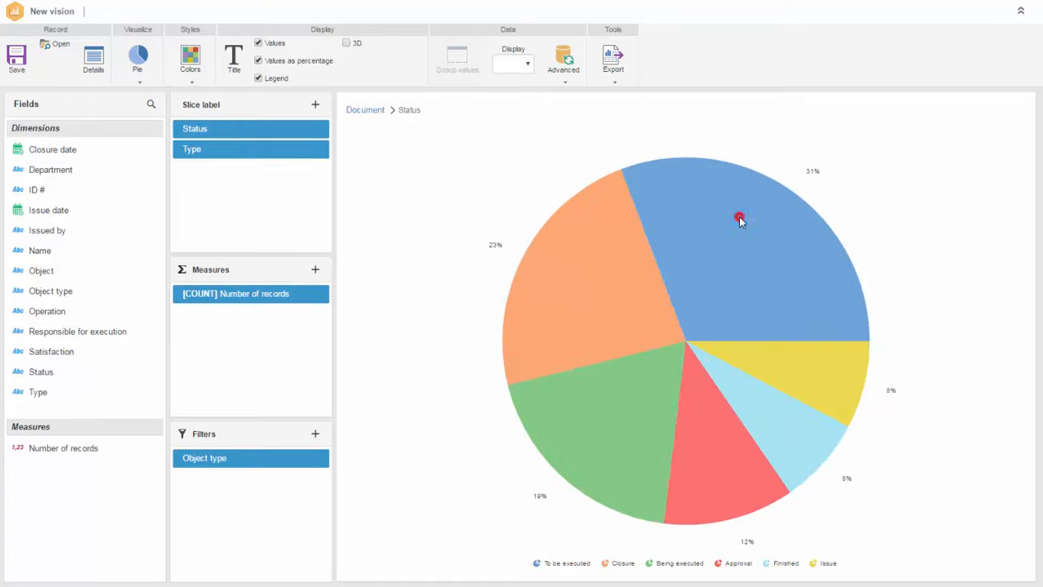
{"action": "left_click", "coordinate": [592, 271]}
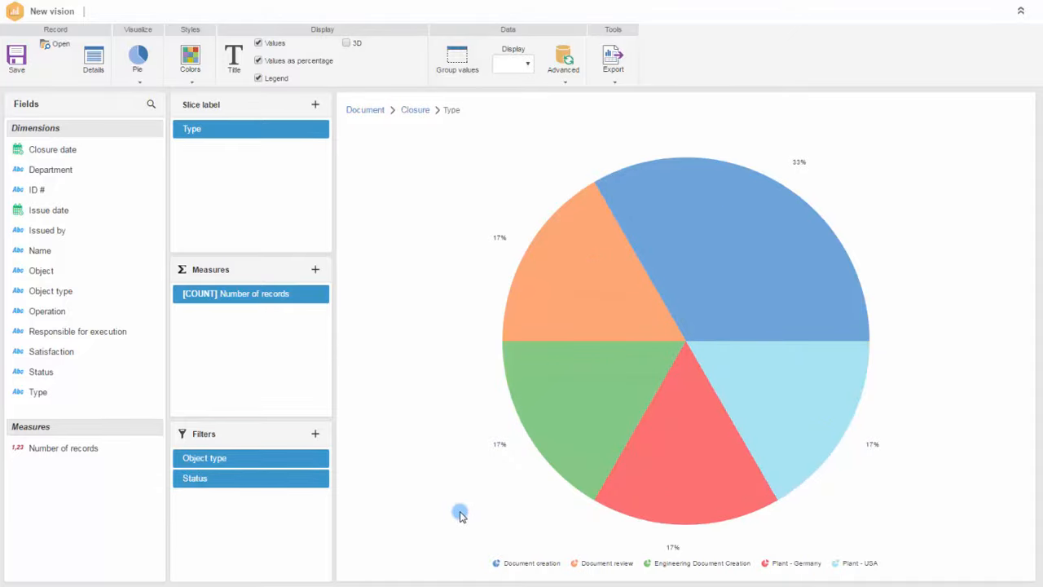